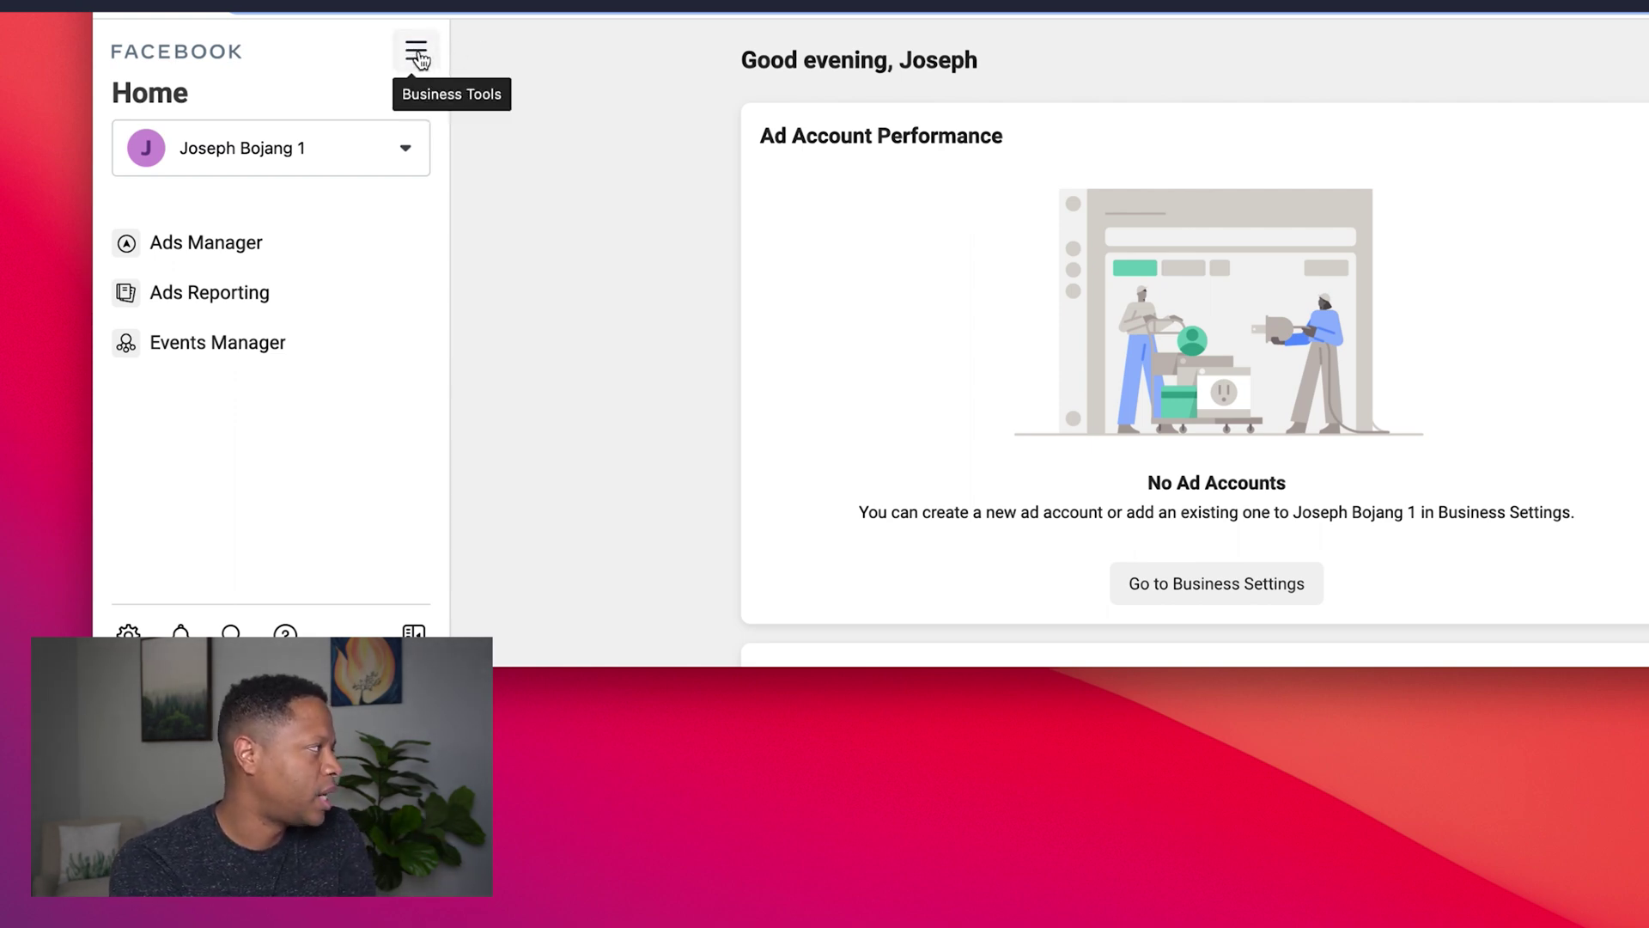
Look through the available business tools and open Events Manager.
{"action": "left_click", "coordinate": [416, 53]}
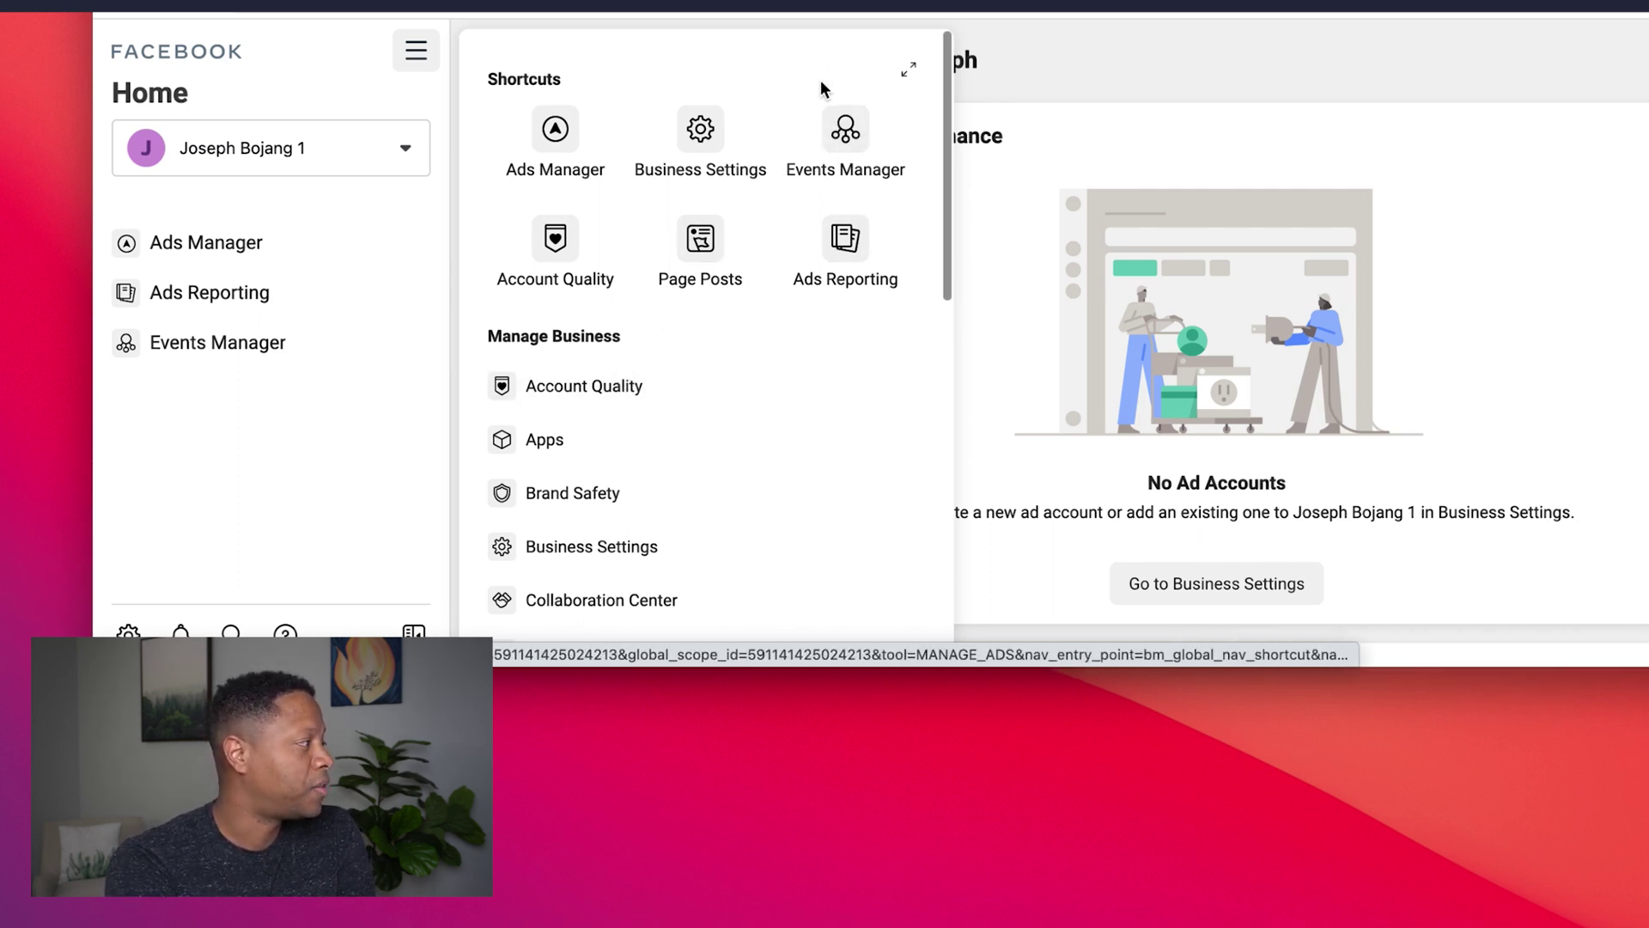
{"action": "scroll", "coordinate": [720, 206], "scroll_direction": "down", "scroll_amount": 5}
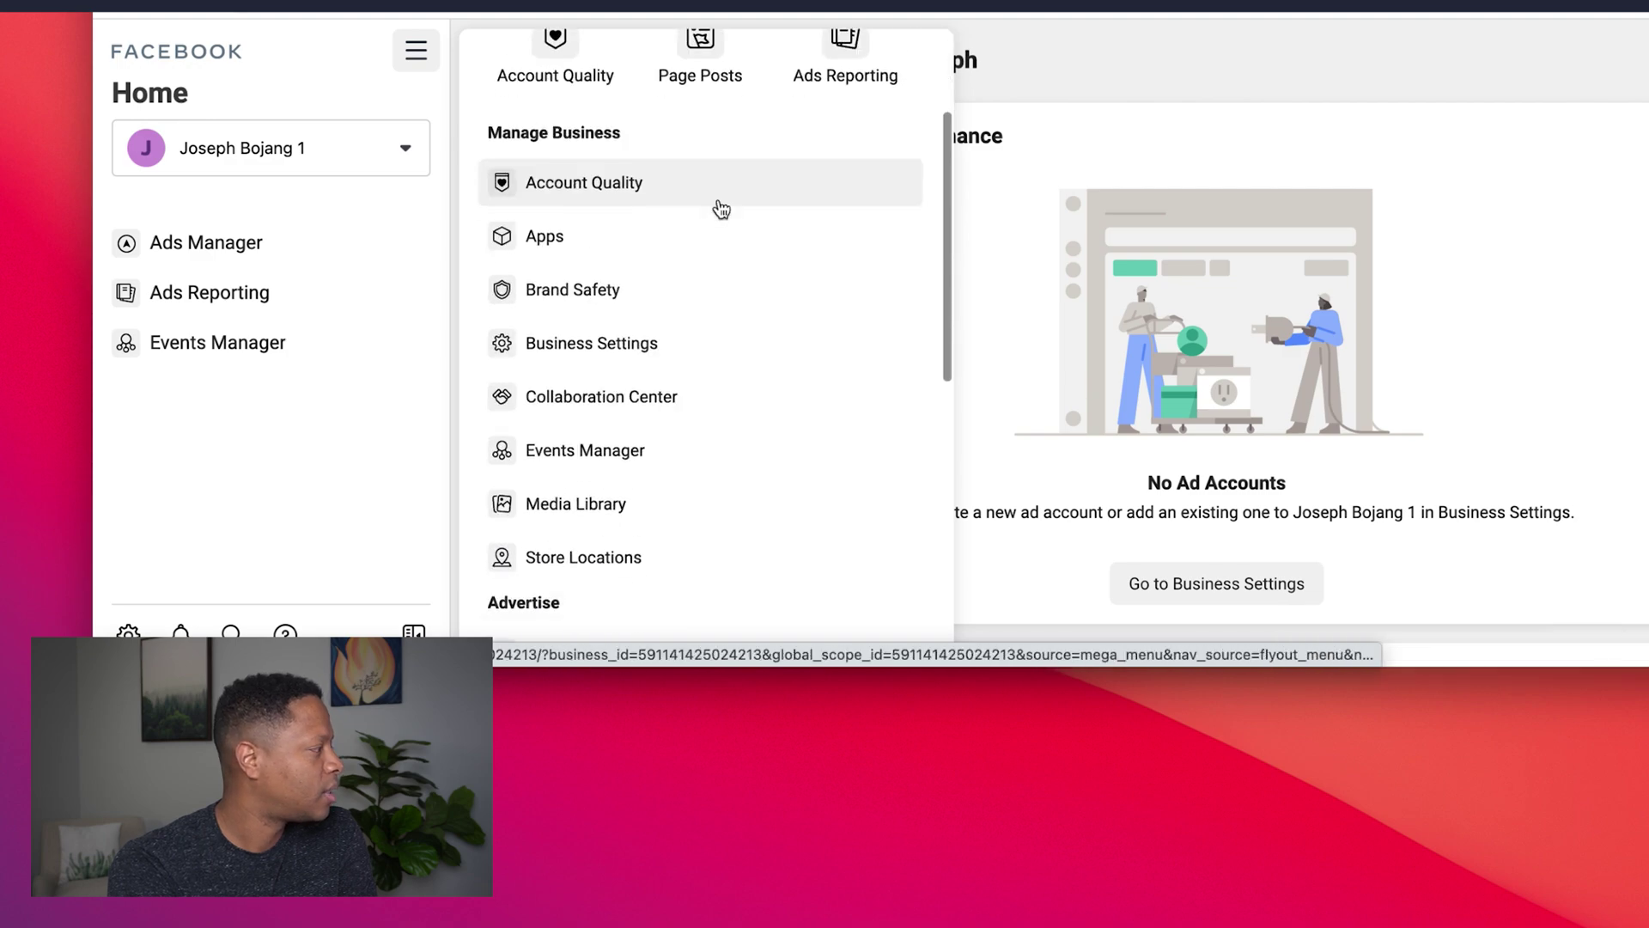
{"action": "scroll", "coordinate": [589, 298], "scroll_direction": "down", "scroll_amount": 6}
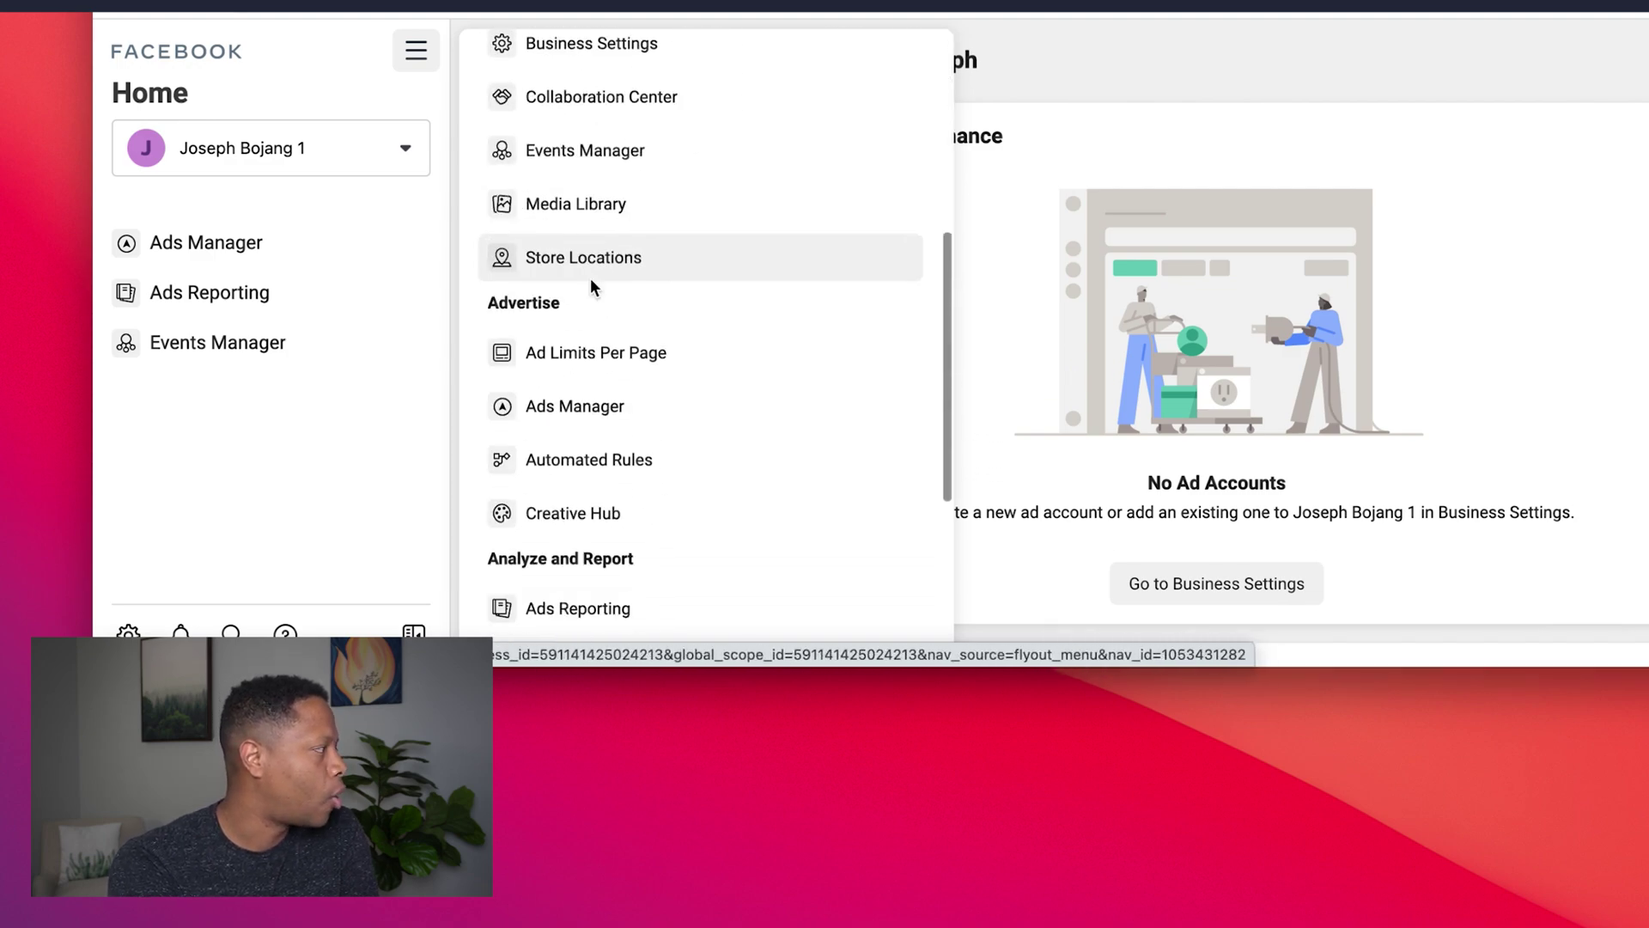
{"action": "scroll", "coordinate": [593, 287], "scroll_direction": "up", "scroll_amount": 10}
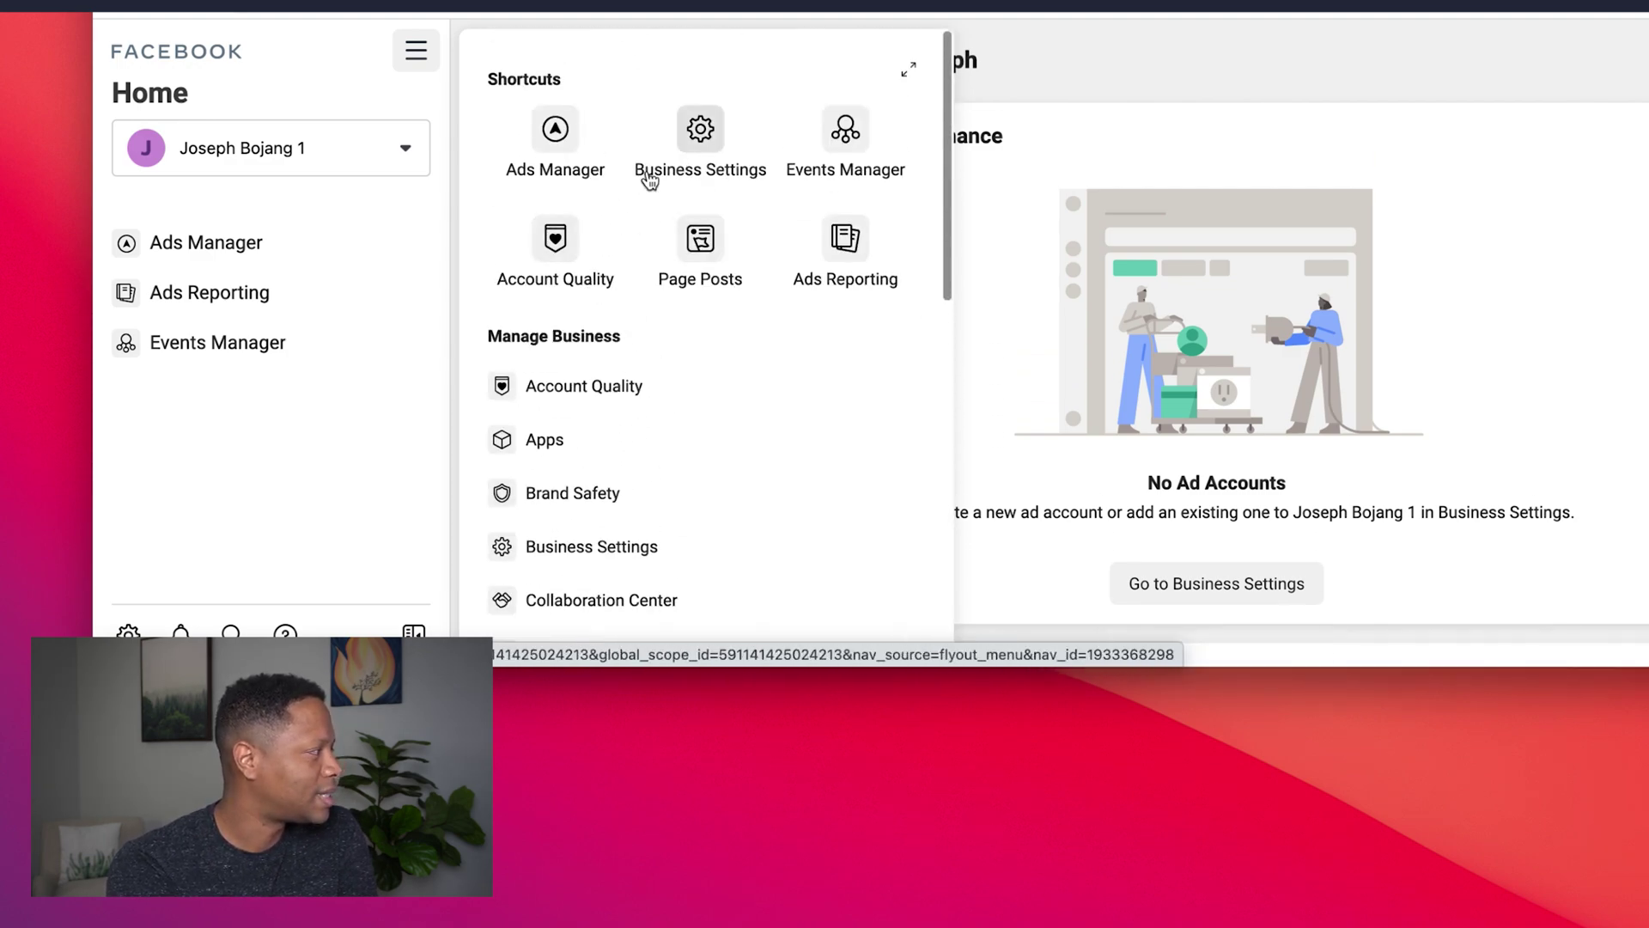
{"action": "scroll", "coordinate": [619, 275], "scroll_direction": "down", "scroll_amount": 4}
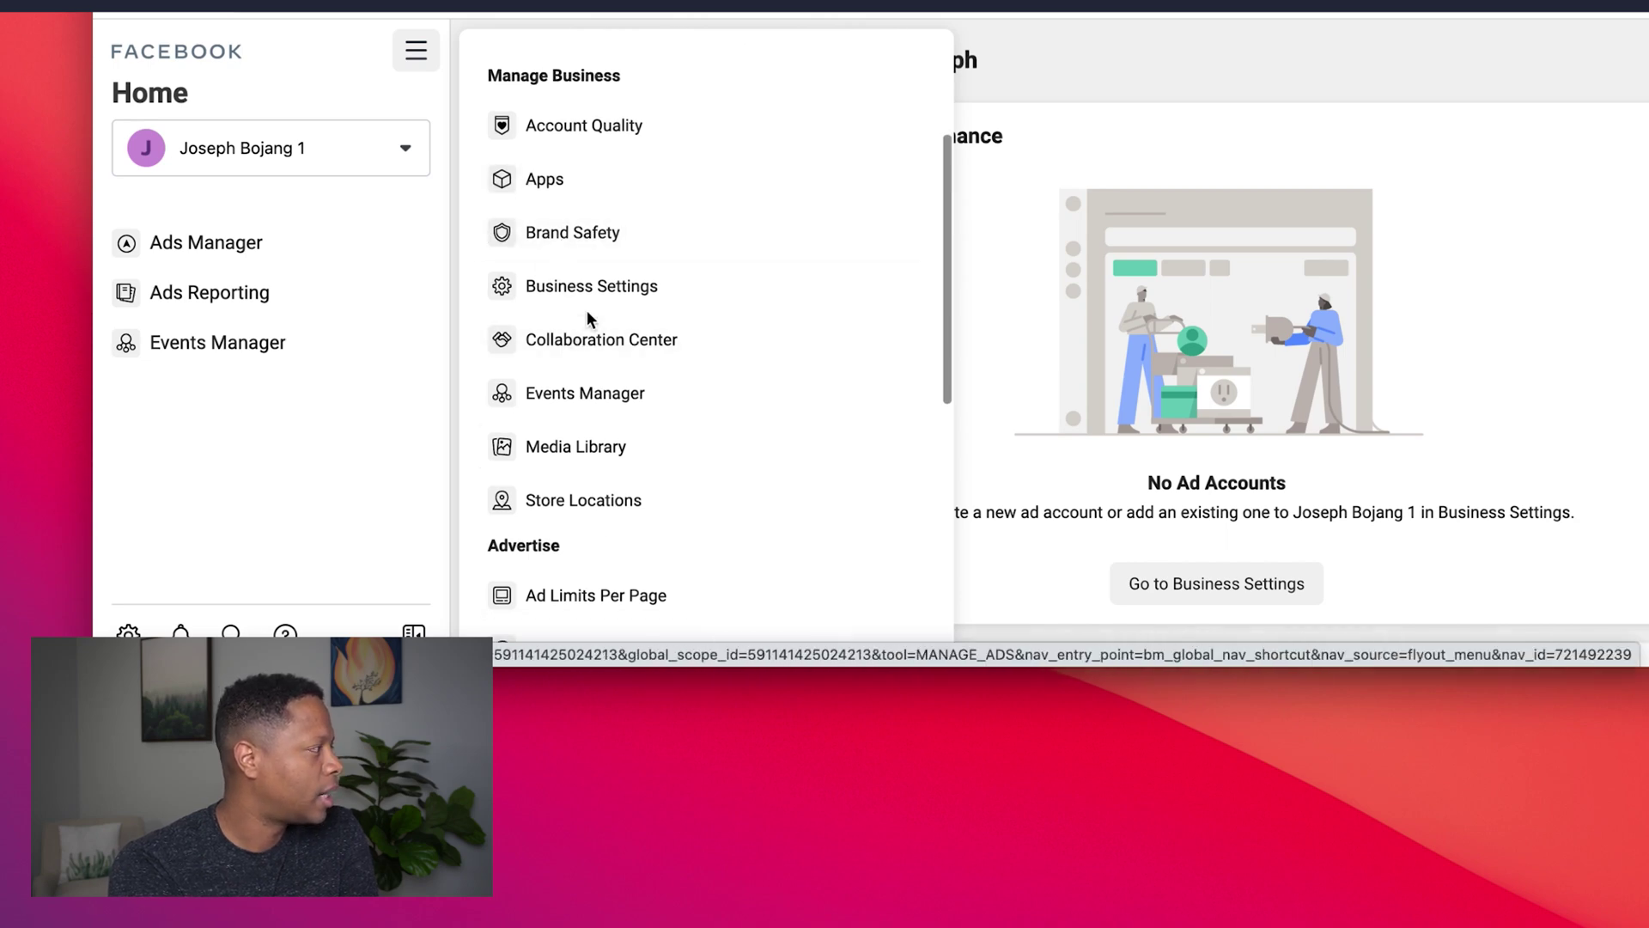
{"action": "scroll", "coordinate": [567, 323], "scroll_direction": "down", "scroll_amount": 10}
{"action": "scroll", "coordinate": [588, 320], "scroll_direction": "up", "scroll_amount": 15}
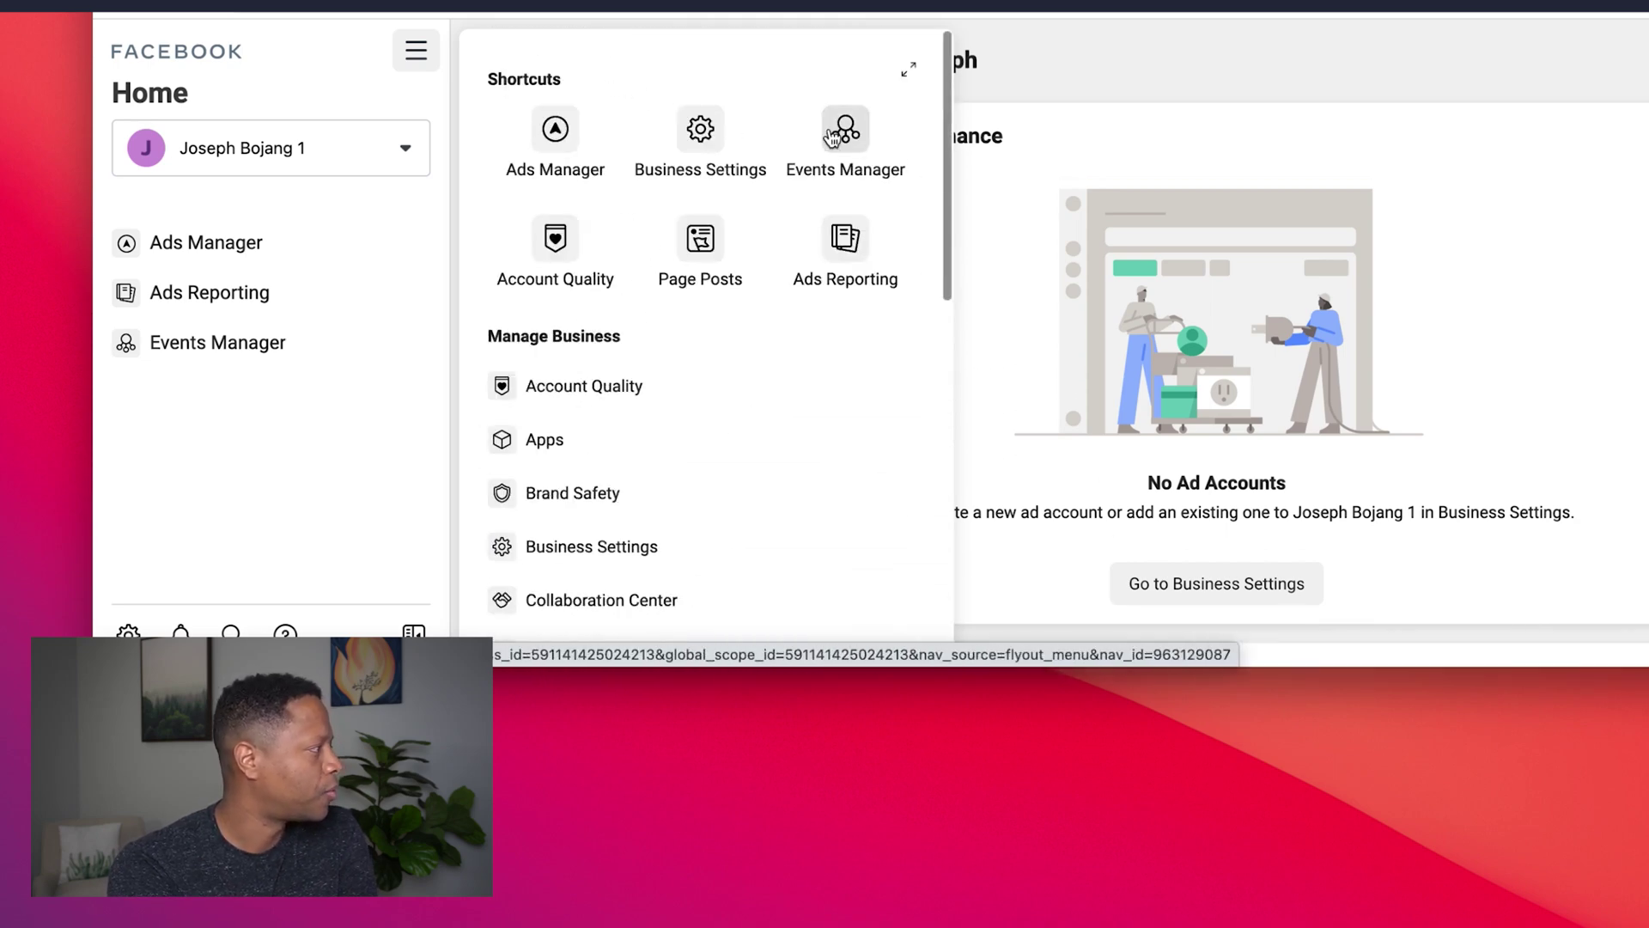
{"action": "left_click", "coordinate": [849, 133]}
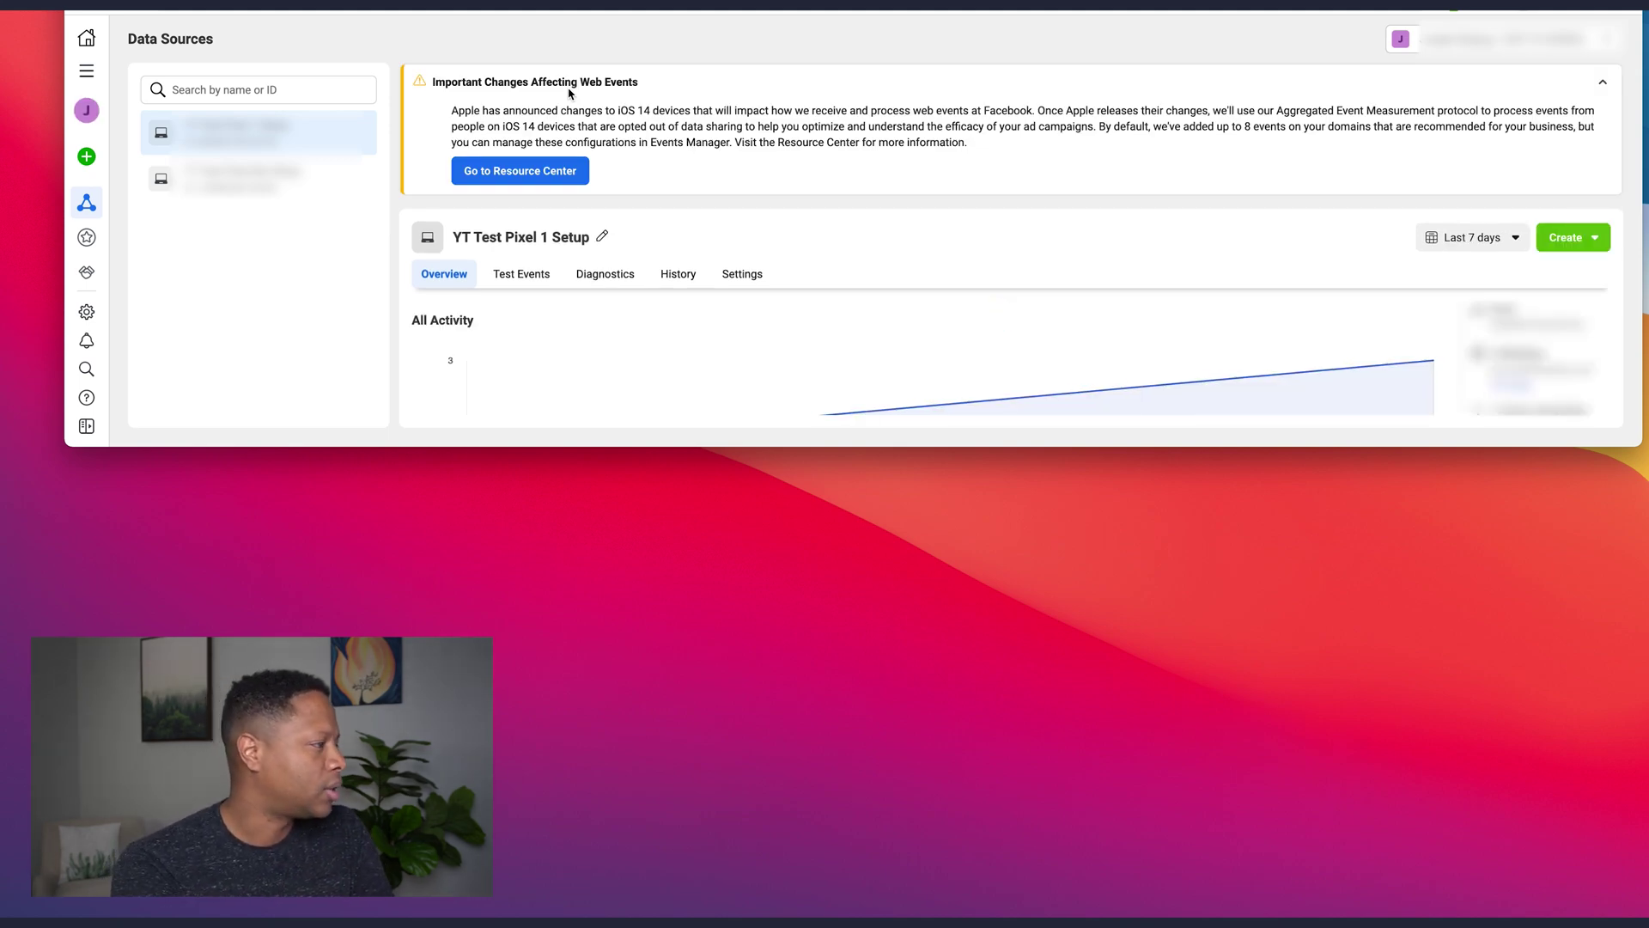
Enlarge the window, view the YT Test Pixel Not Setup data source, and return to YT Test Pixel 1 Setup.
{"action": "left_click_drag", "start_coordinate": [972, 447], "coordinate": [991, 884]}
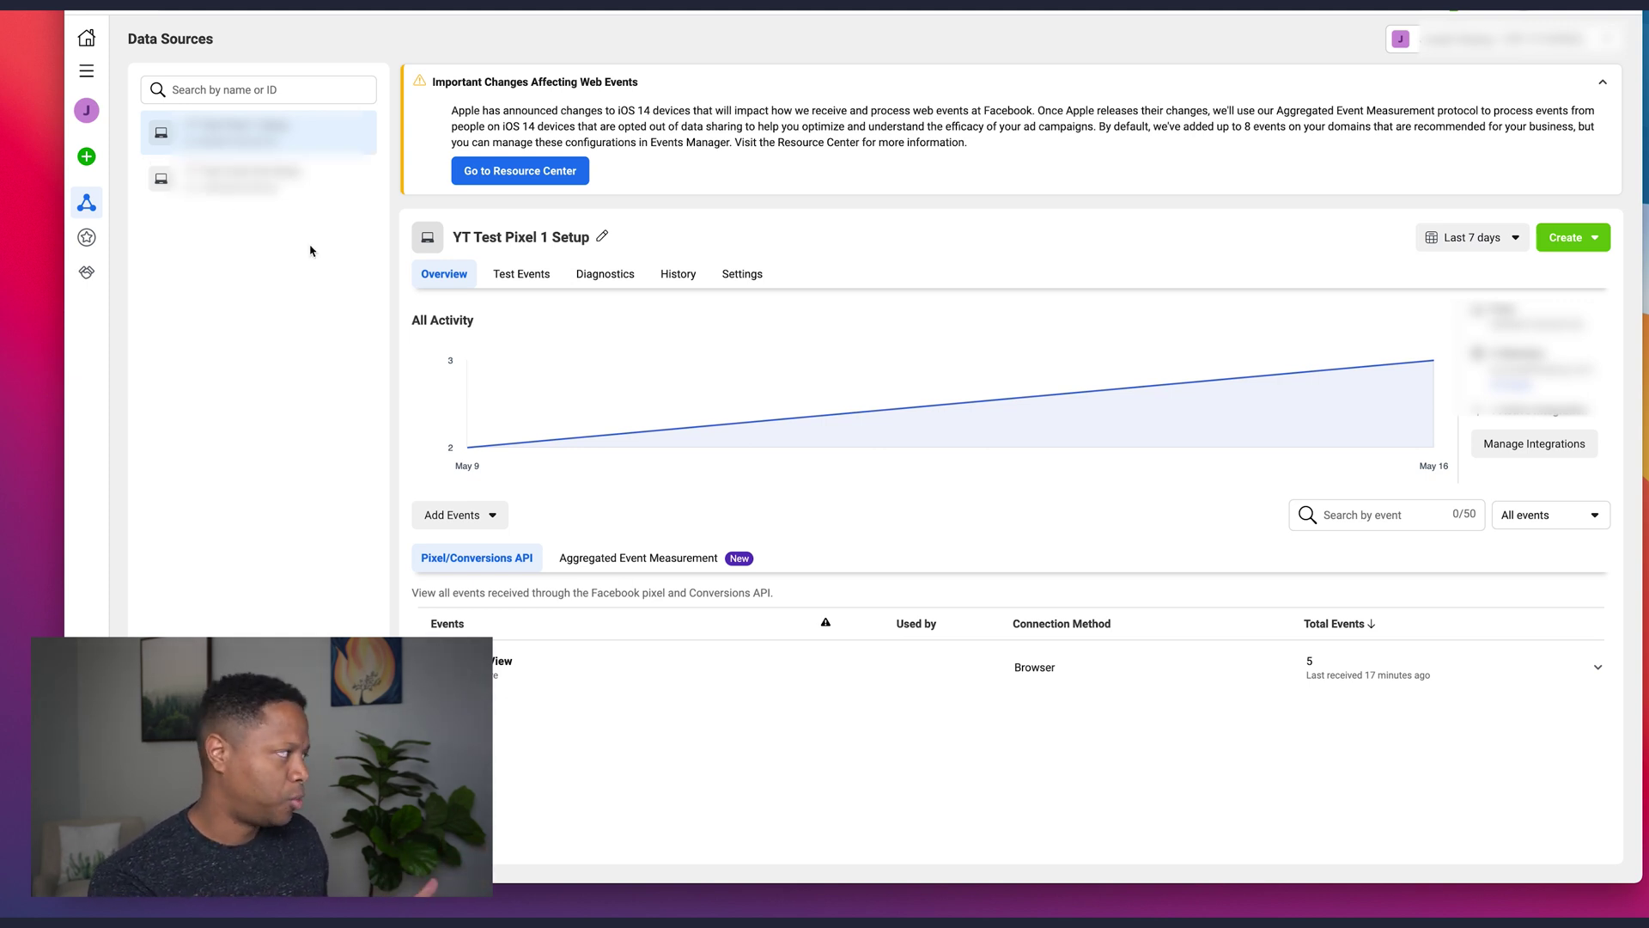
{"action": "left_click", "coordinate": [258, 178]}
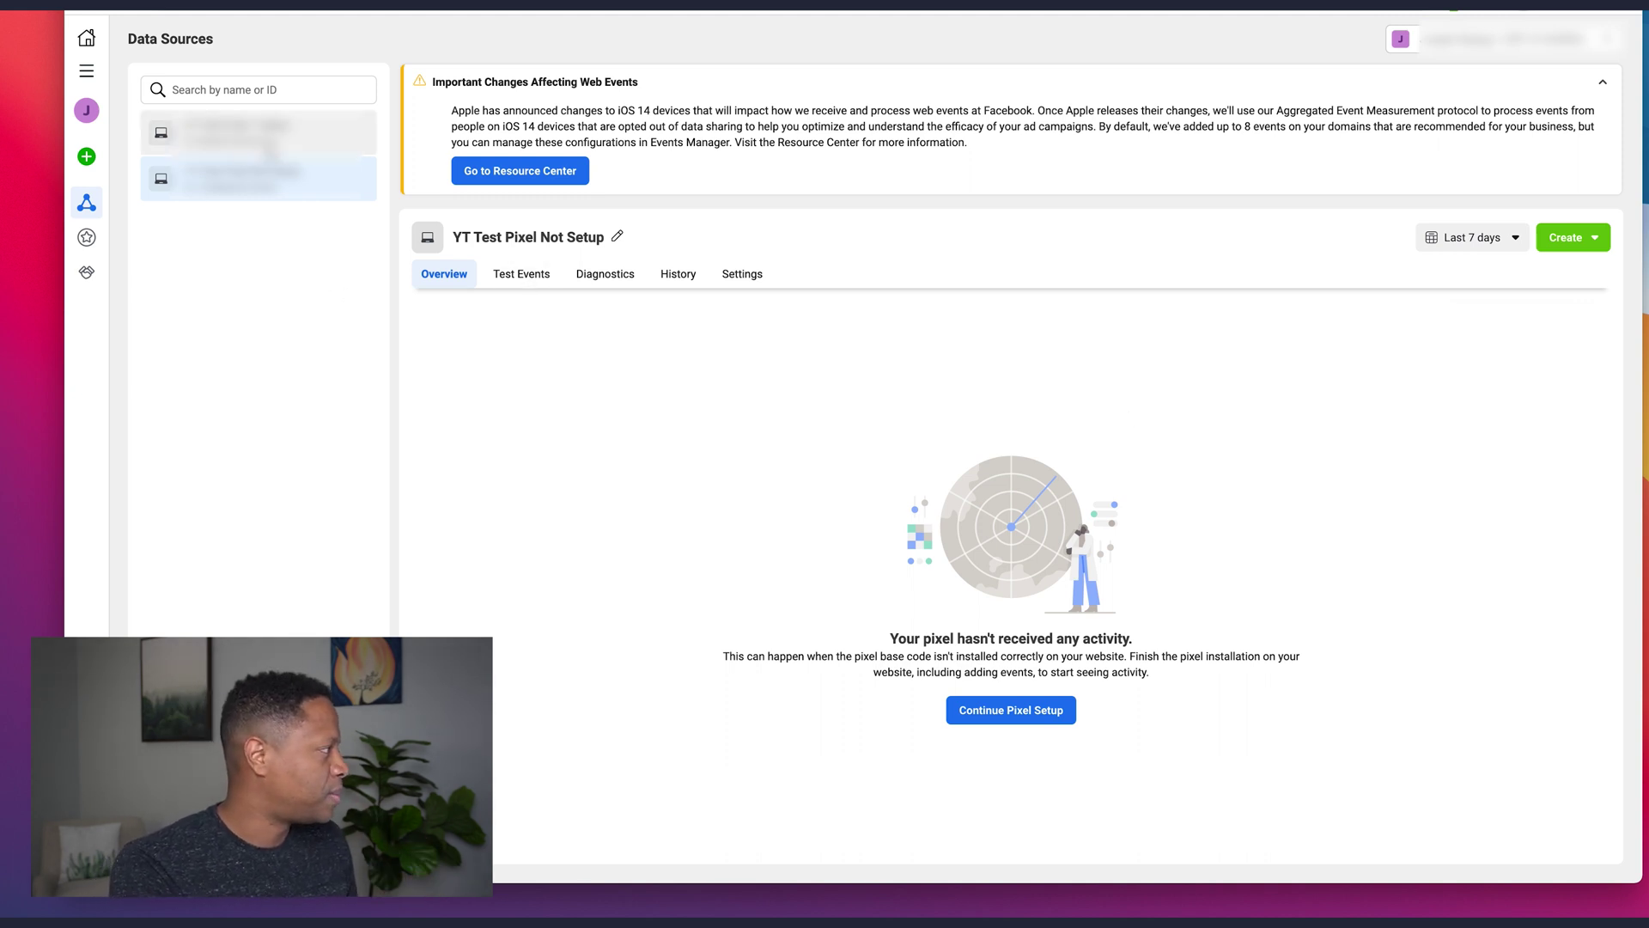
{"action": "left_click", "coordinate": [256, 146]}
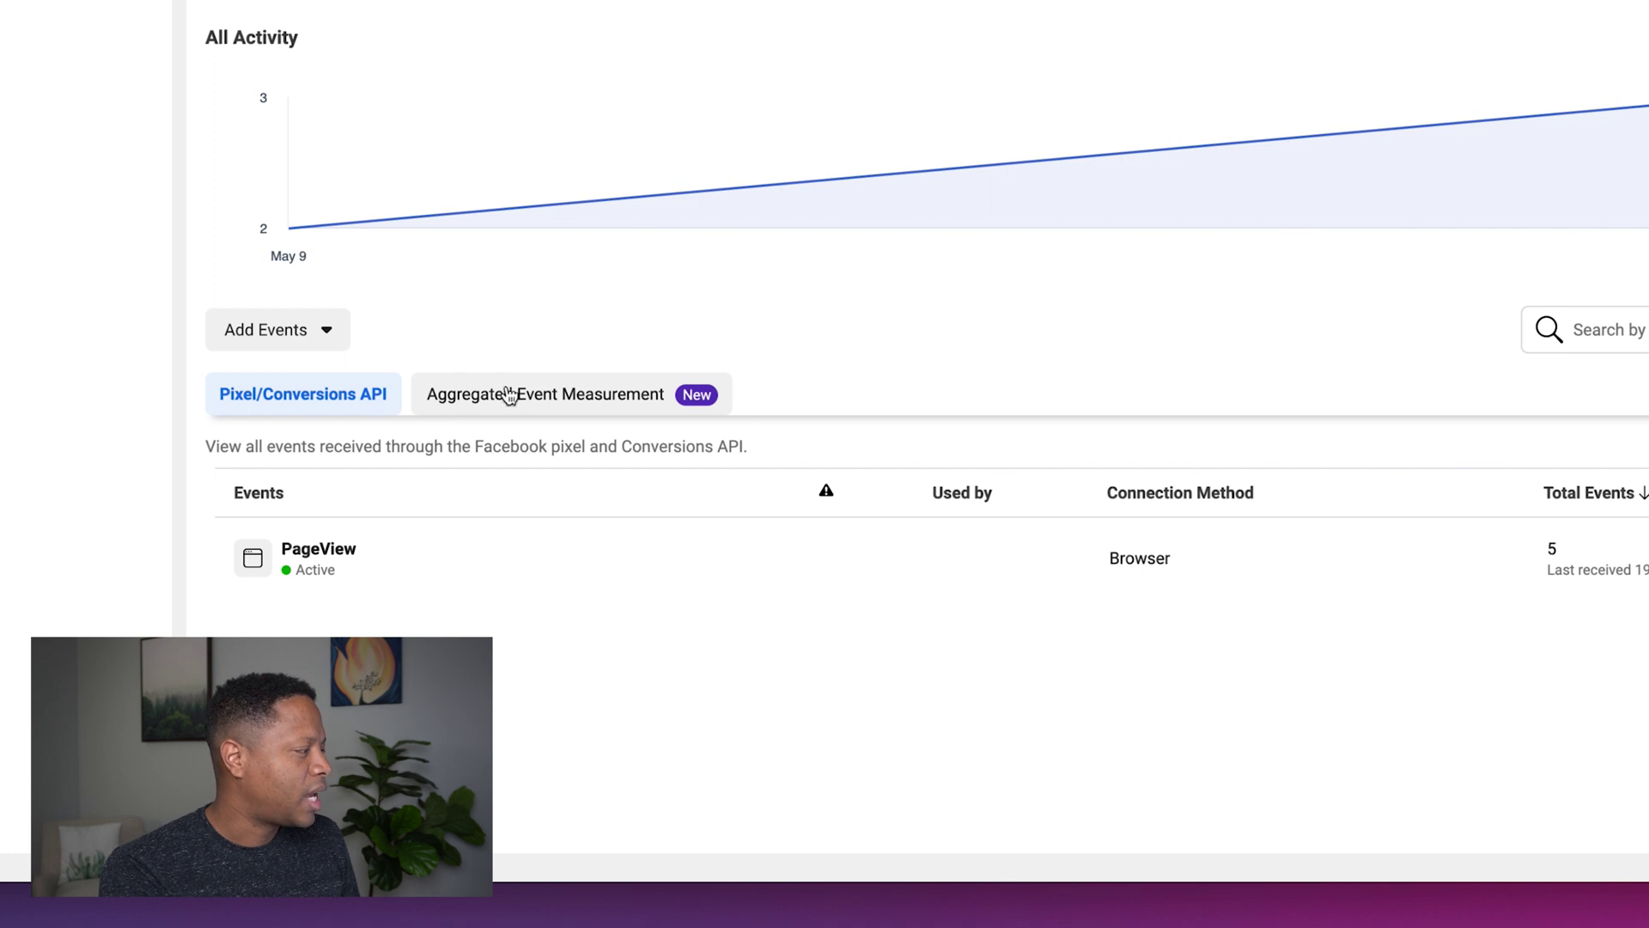
Open the web event configurations from the pixel's Aggregated Event Measurement view and expand the verified domain.
{"action": "left_click", "coordinate": [599, 393]}
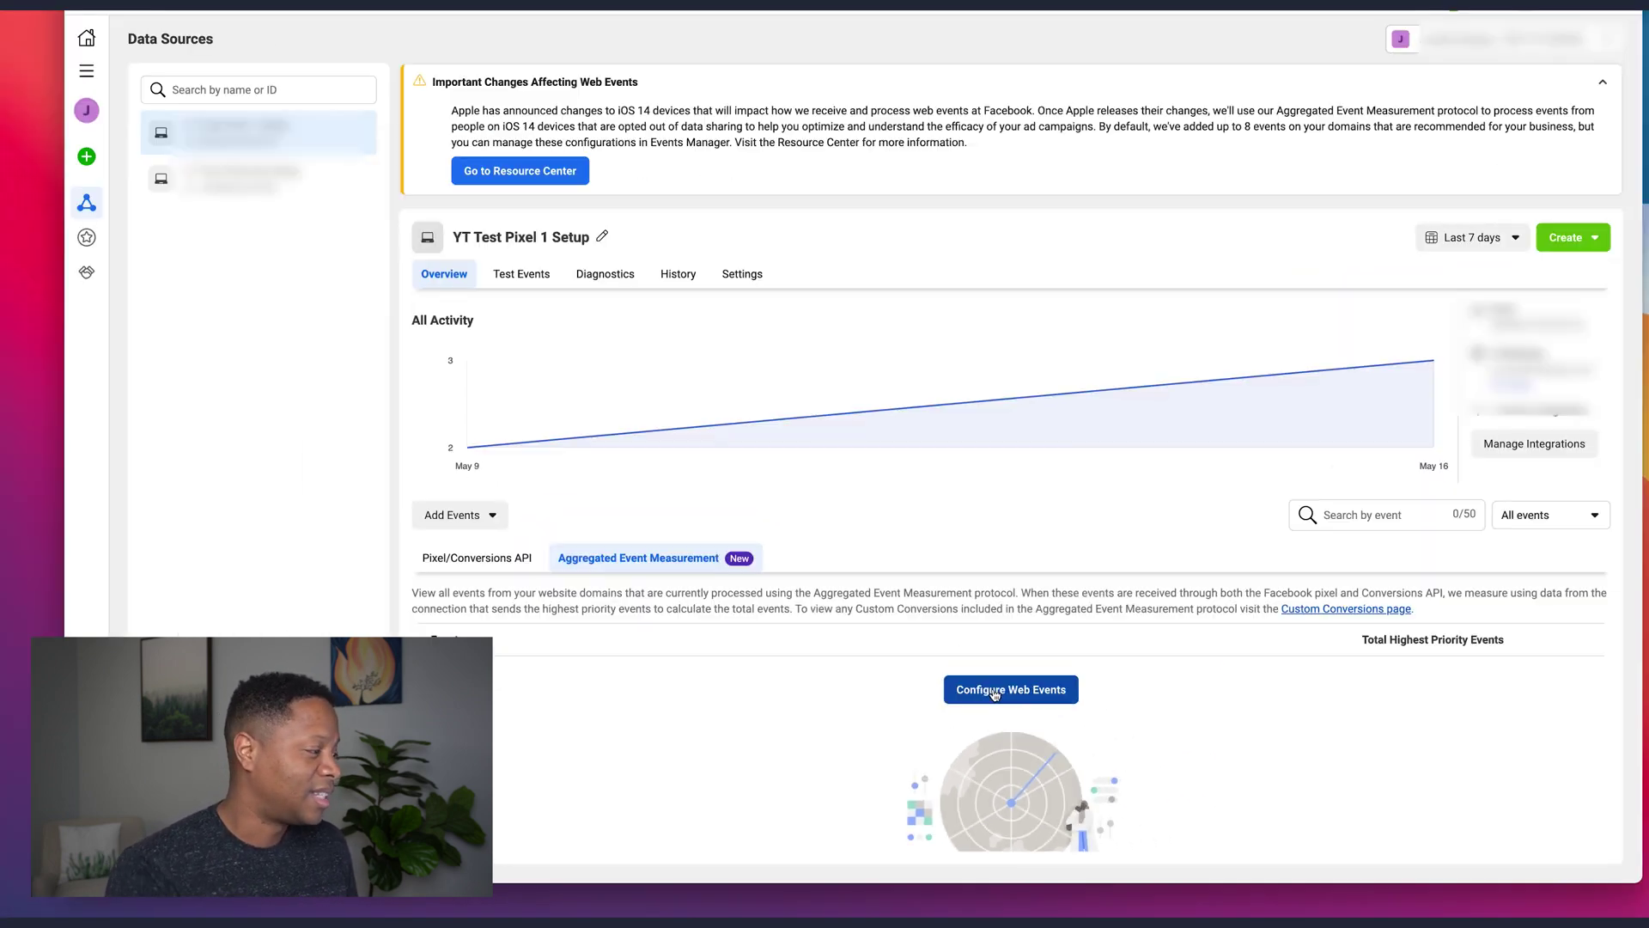
{"action": "left_click", "coordinate": [1081, 597]}
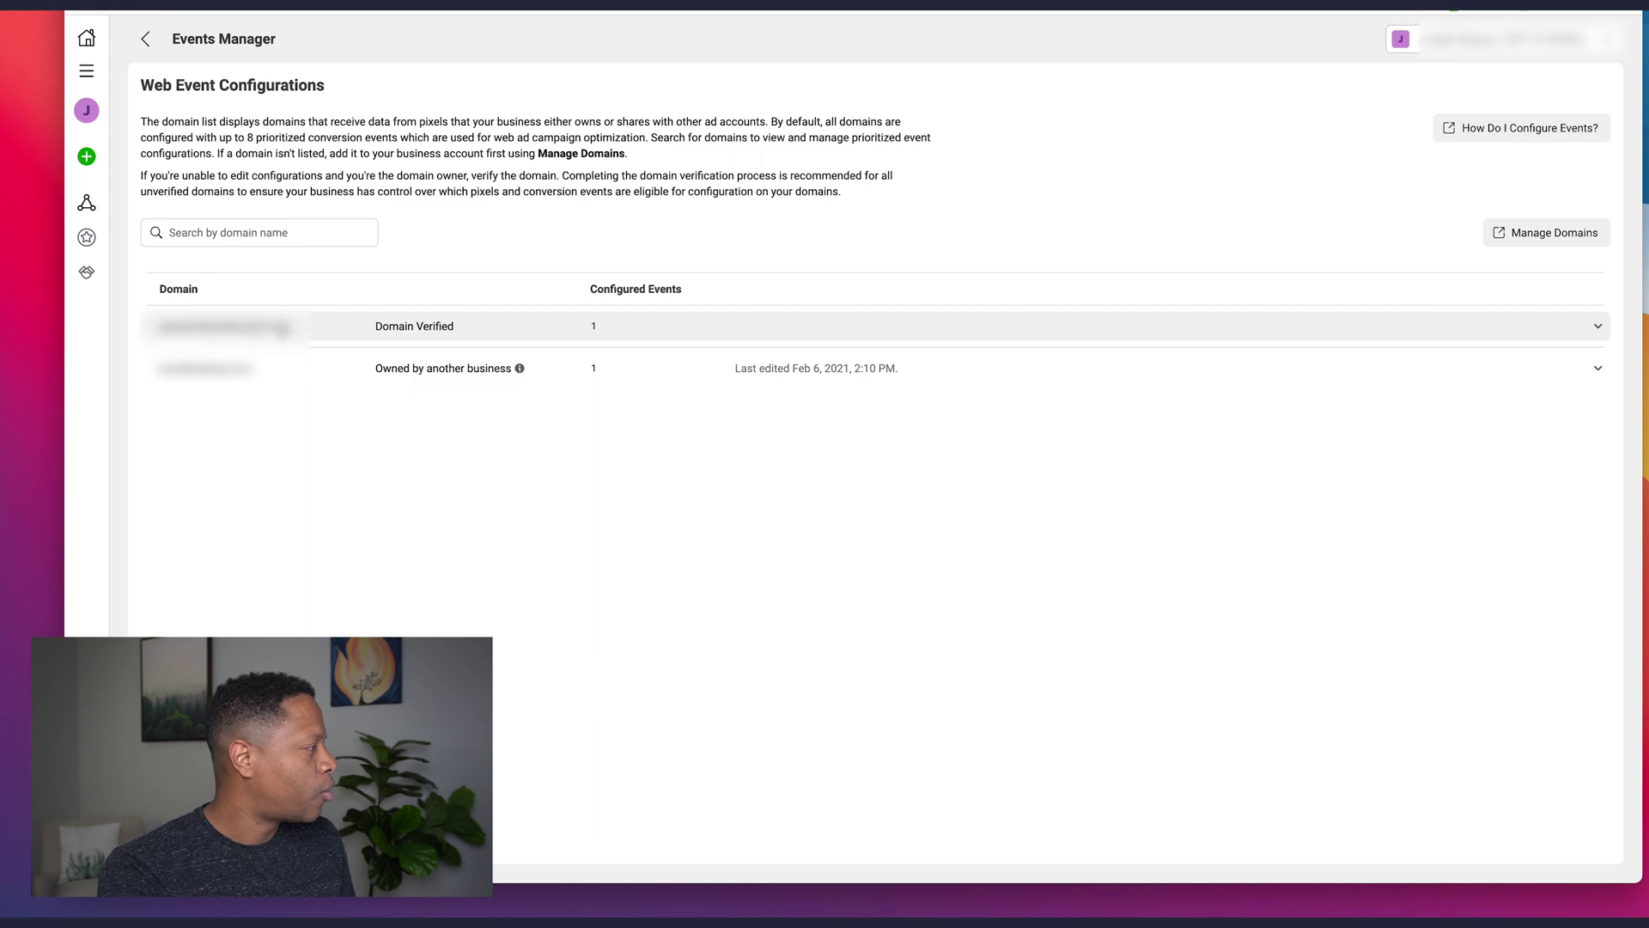
{"action": "left_click", "coordinate": [317, 334]}
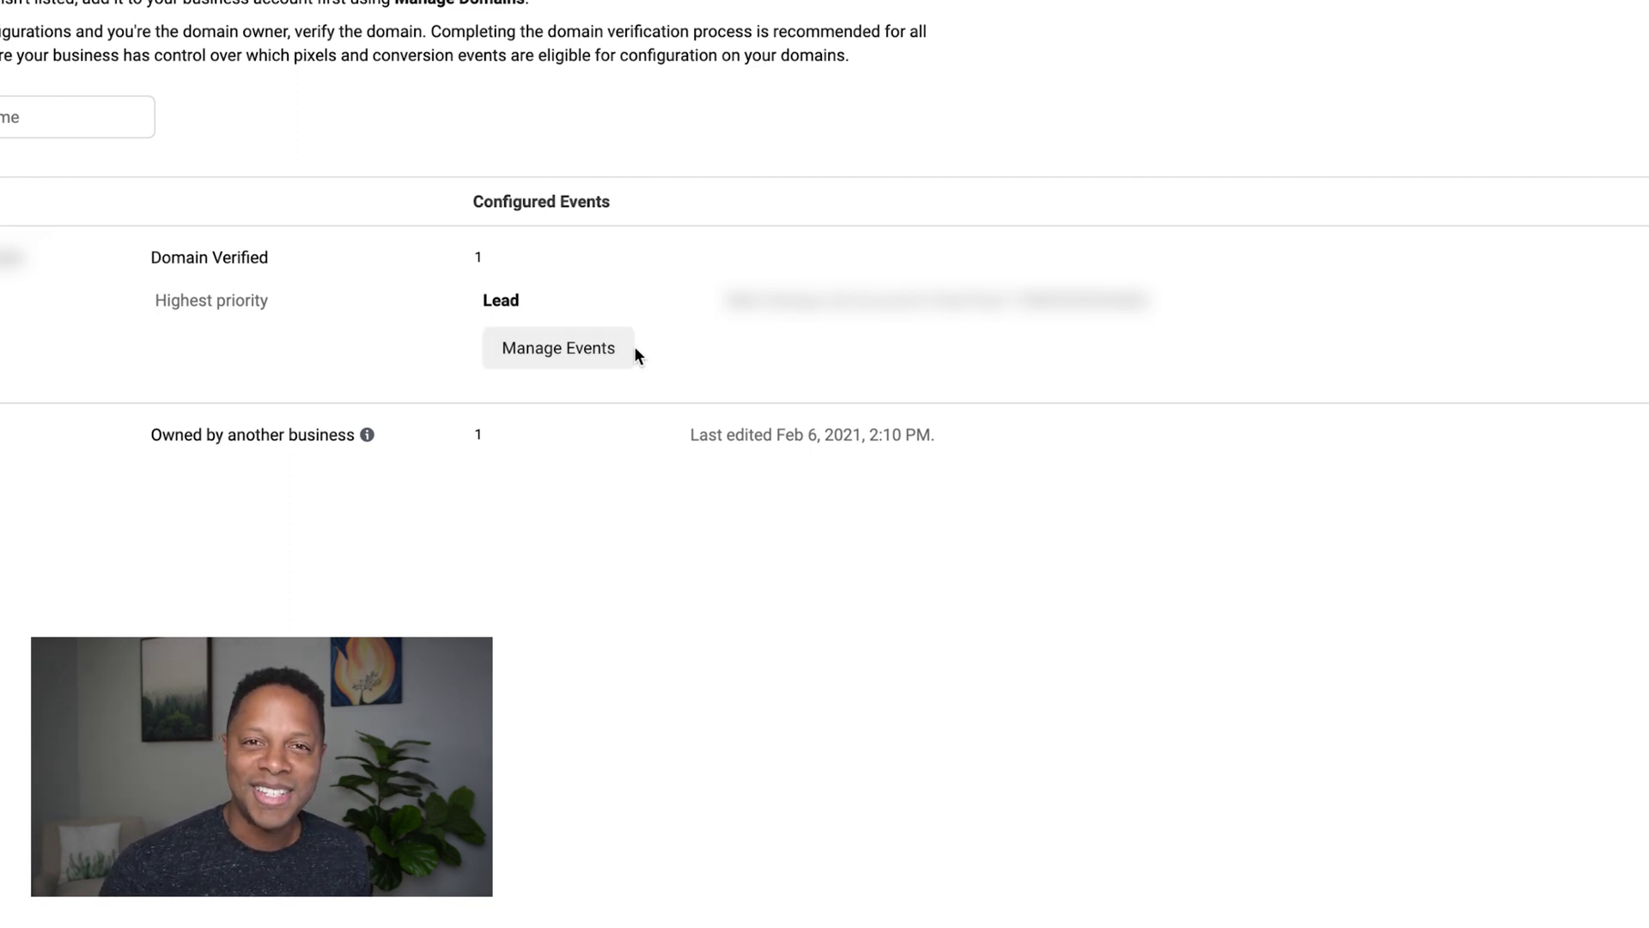
Open the verified domain's events for editing, accepting the warning that impacted ads and ad sets will be paused.
{"action": "left_click", "coordinate": [563, 352]}
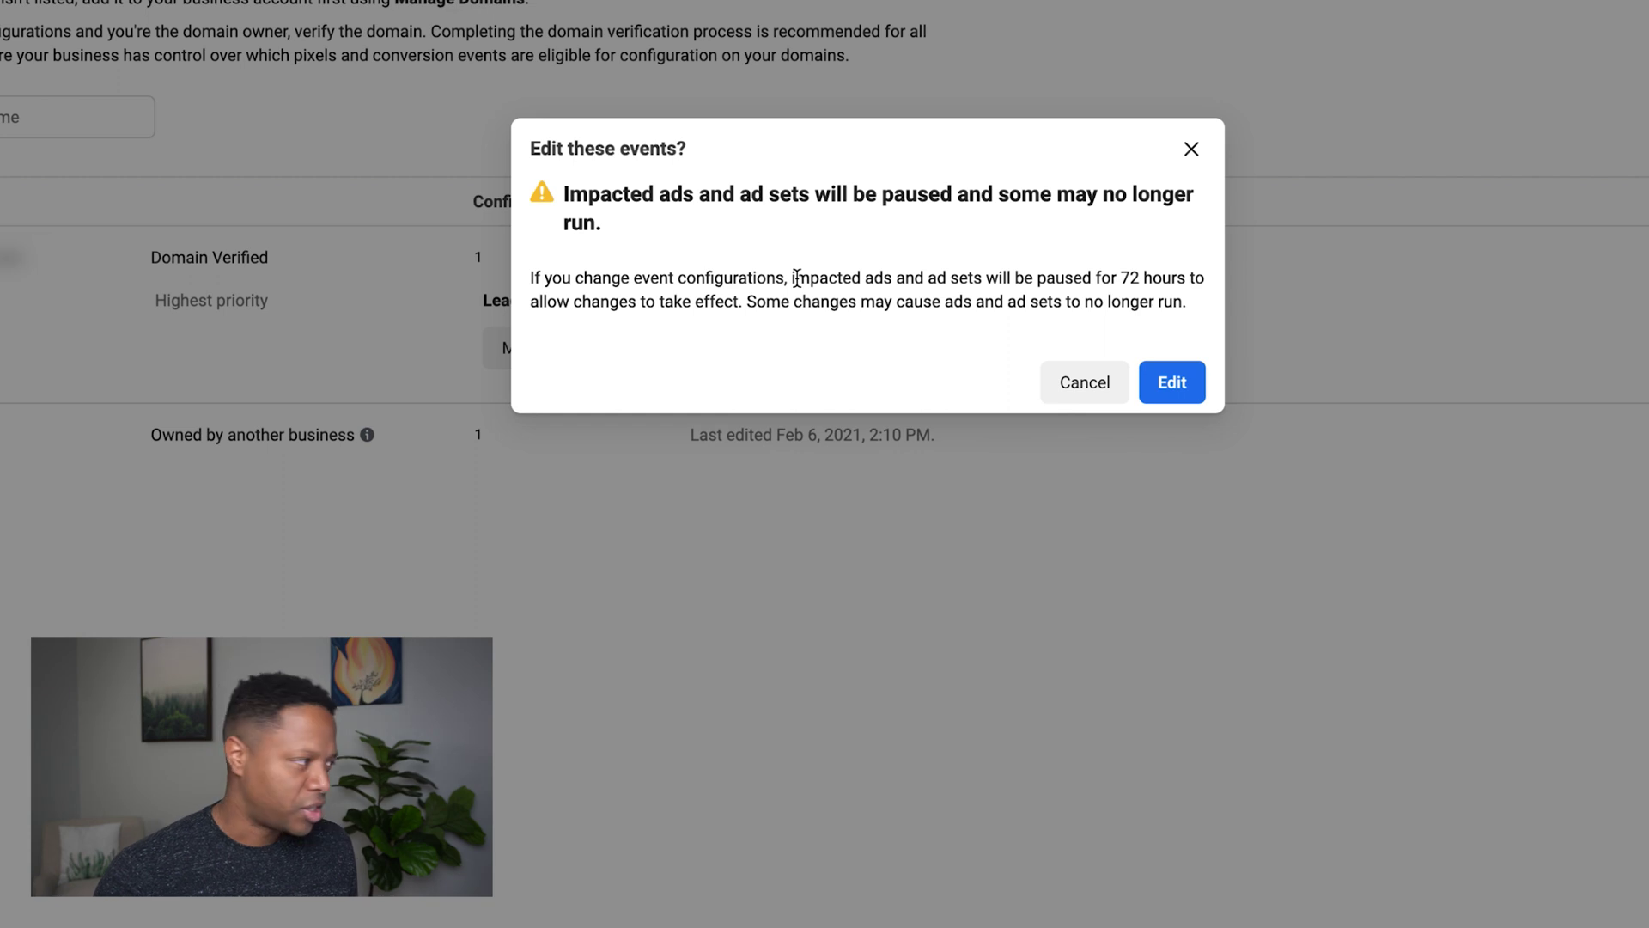
{"action": "left_click_drag", "start_coordinate": [928, 279], "coordinate": [762, 296]}
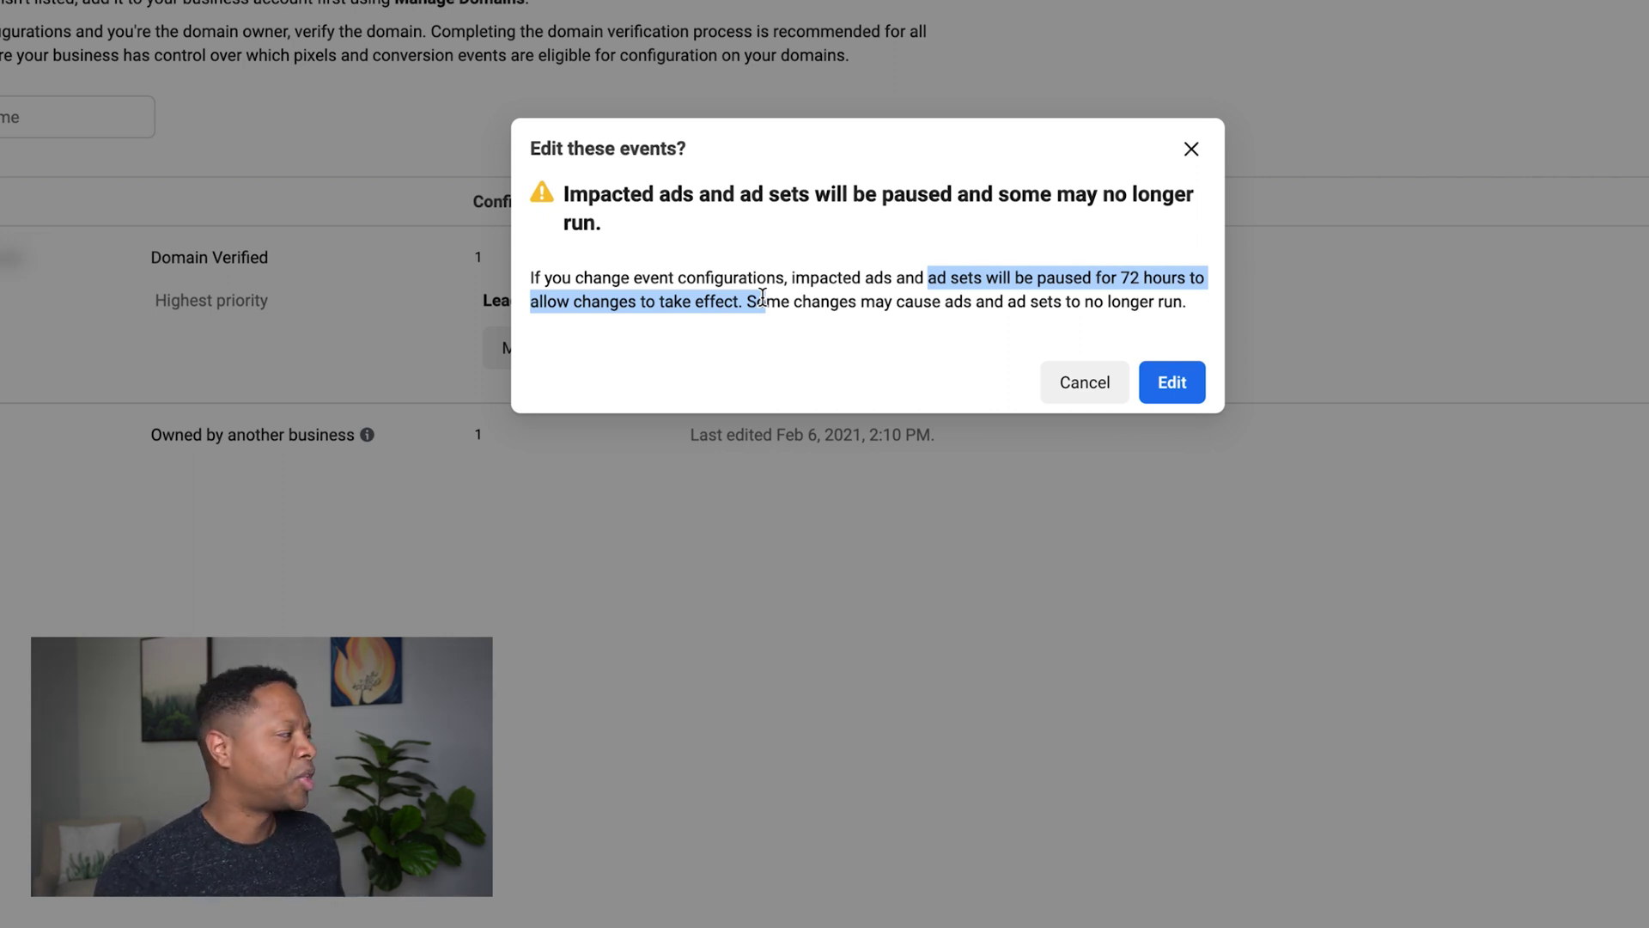
{"action": "left_click", "coordinate": [553, 312]}
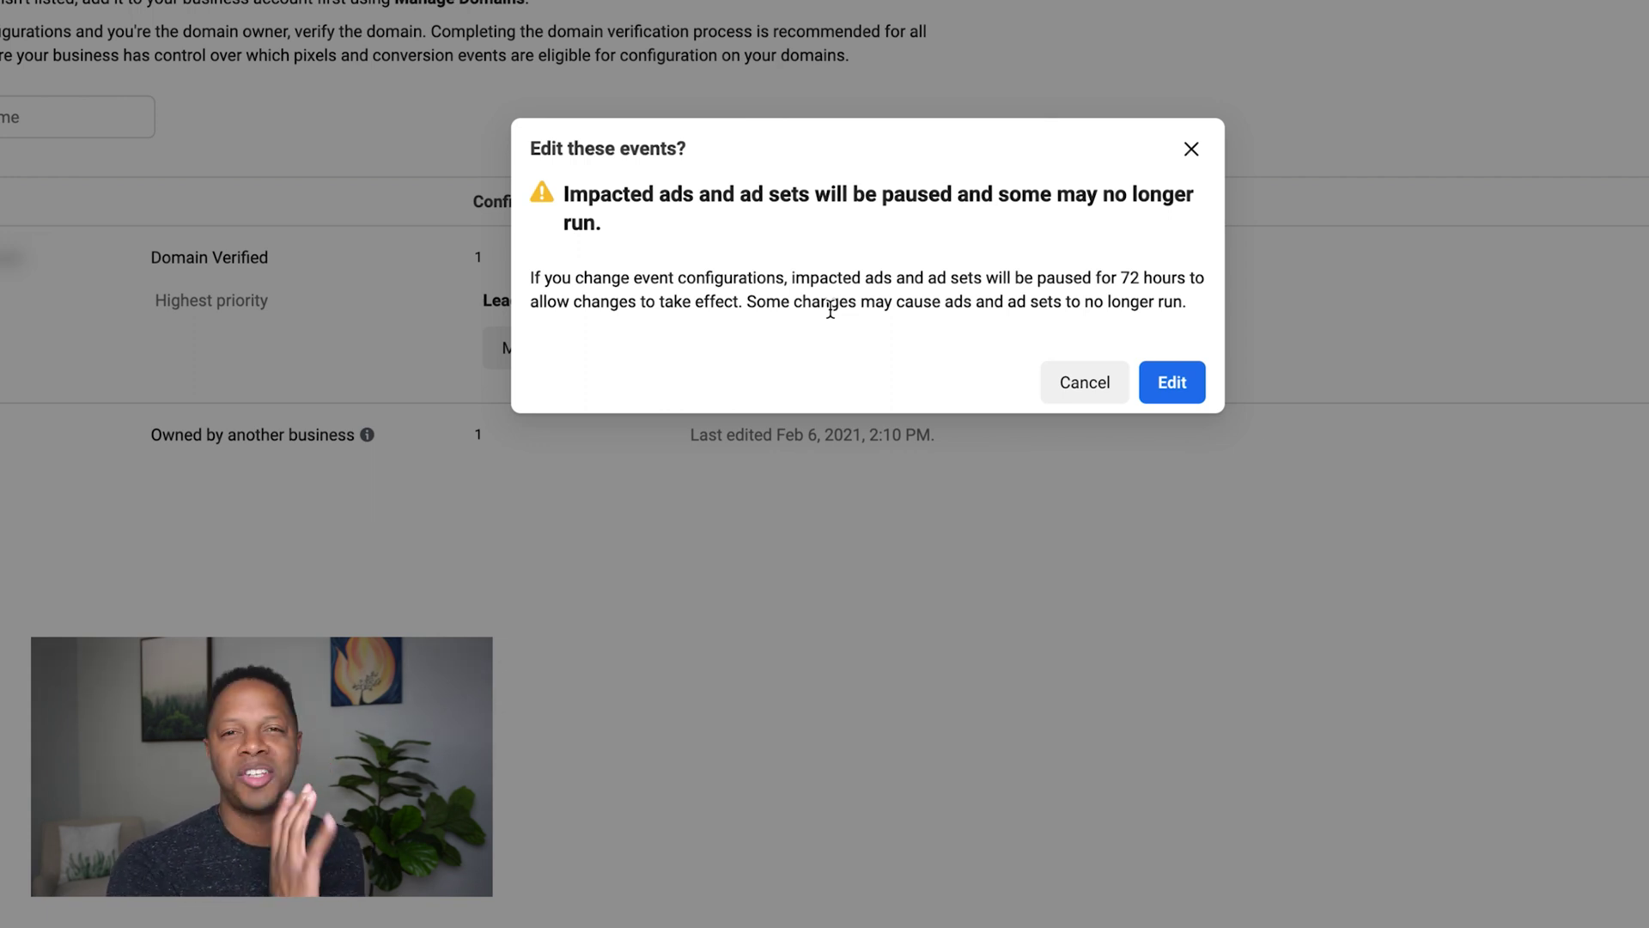
{"action": "left_click", "coordinate": [1172, 384]}
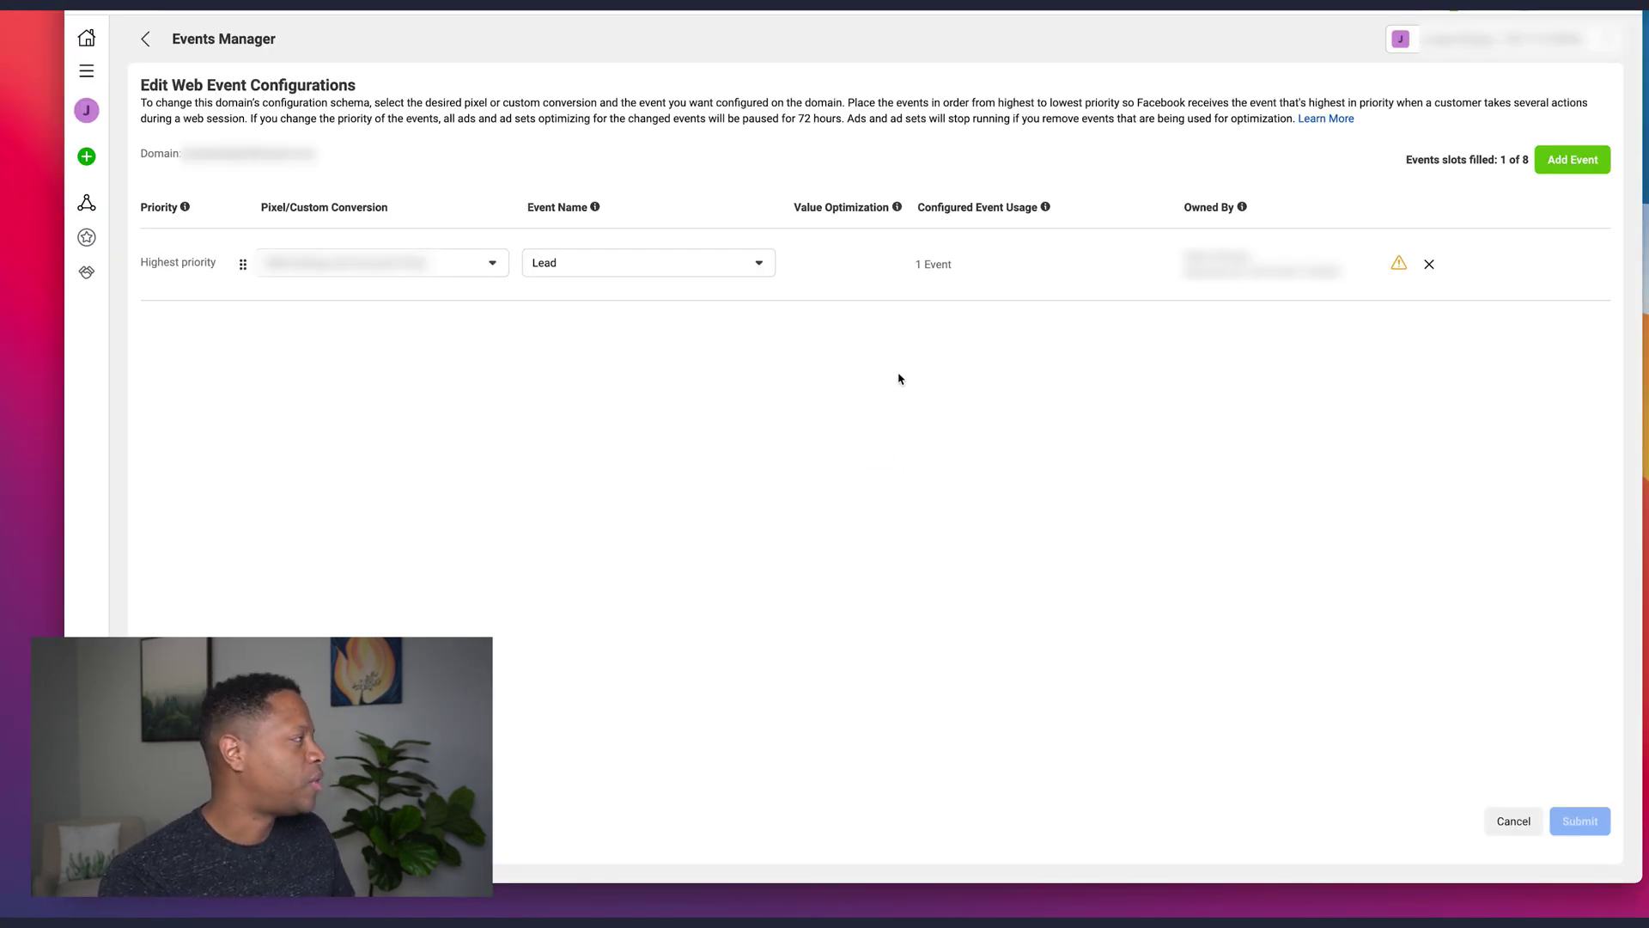
{"action": "left_click_drag", "start_coordinate": [148, 153], "coordinate": [329, 162]}
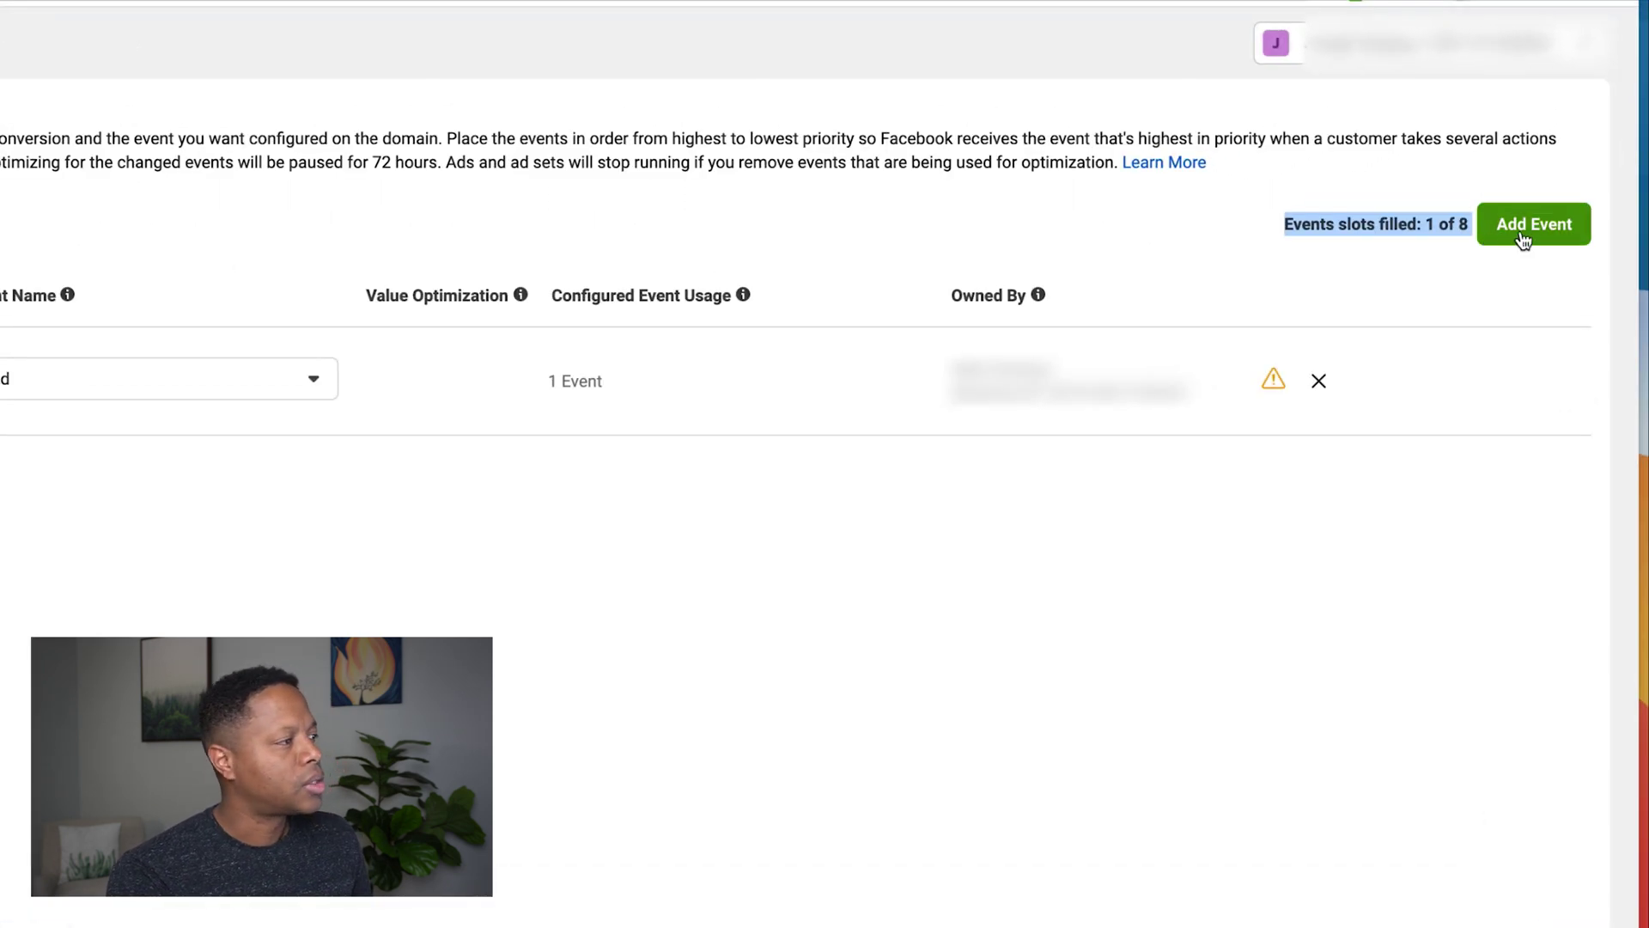
Add a second event slot to the domain and assign it the YT Test Pixel 1 Setup pixel.
{"action": "left_click", "coordinate": [1550, 227]}
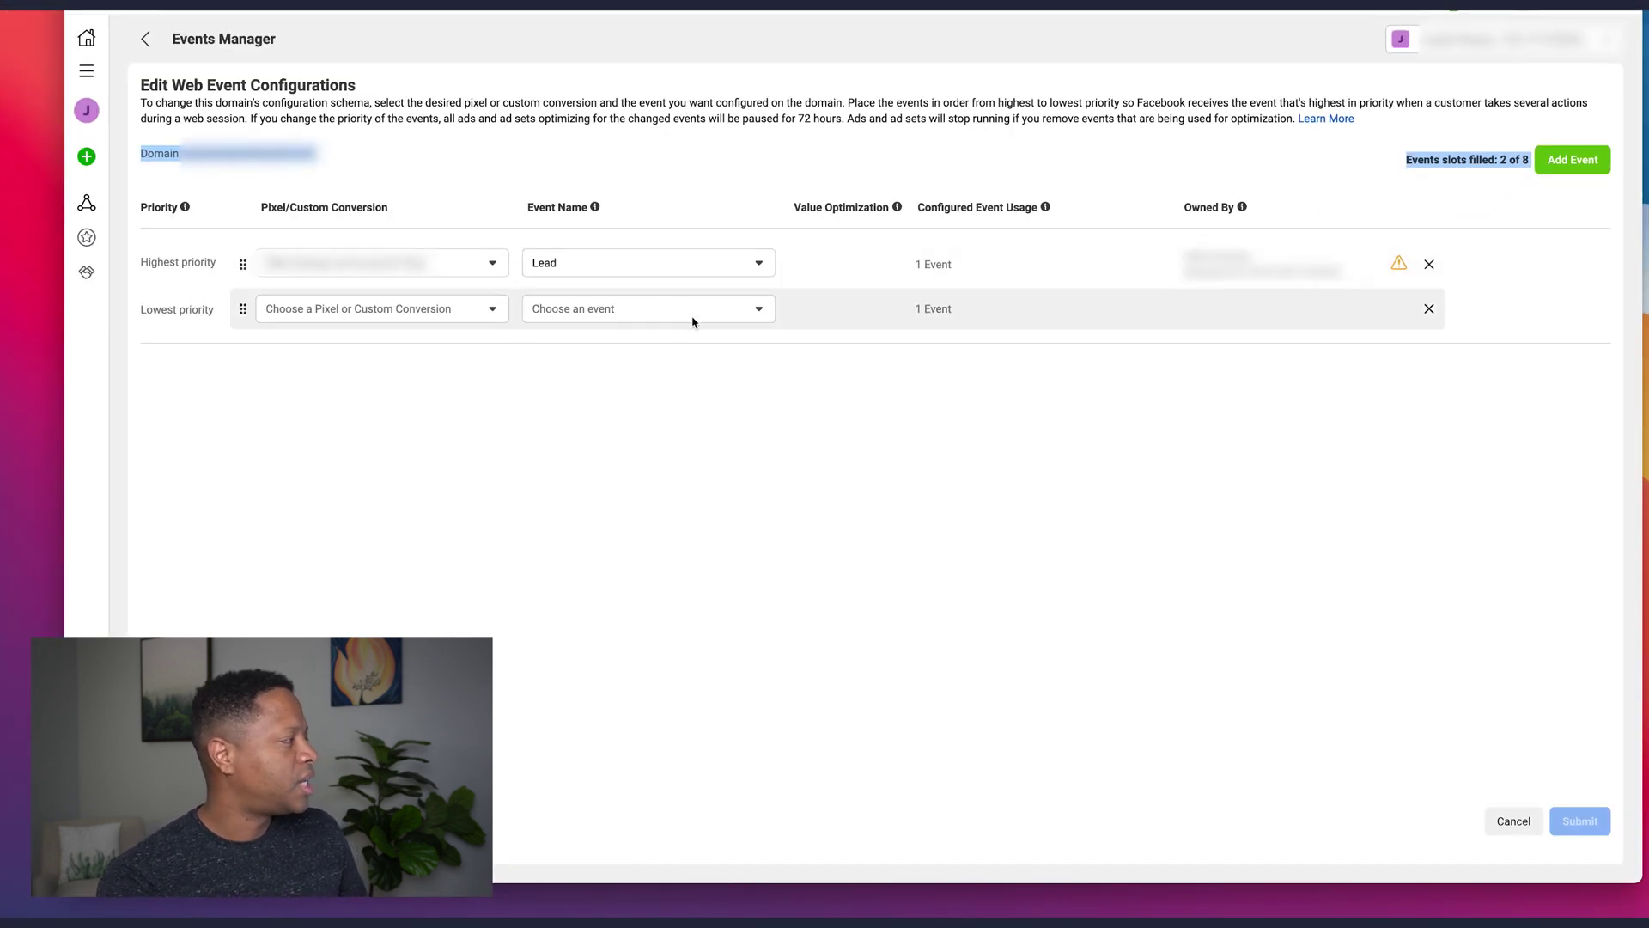
{"action": "left_click_drag", "start_coordinate": [142, 257], "coordinate": [140, 313]}
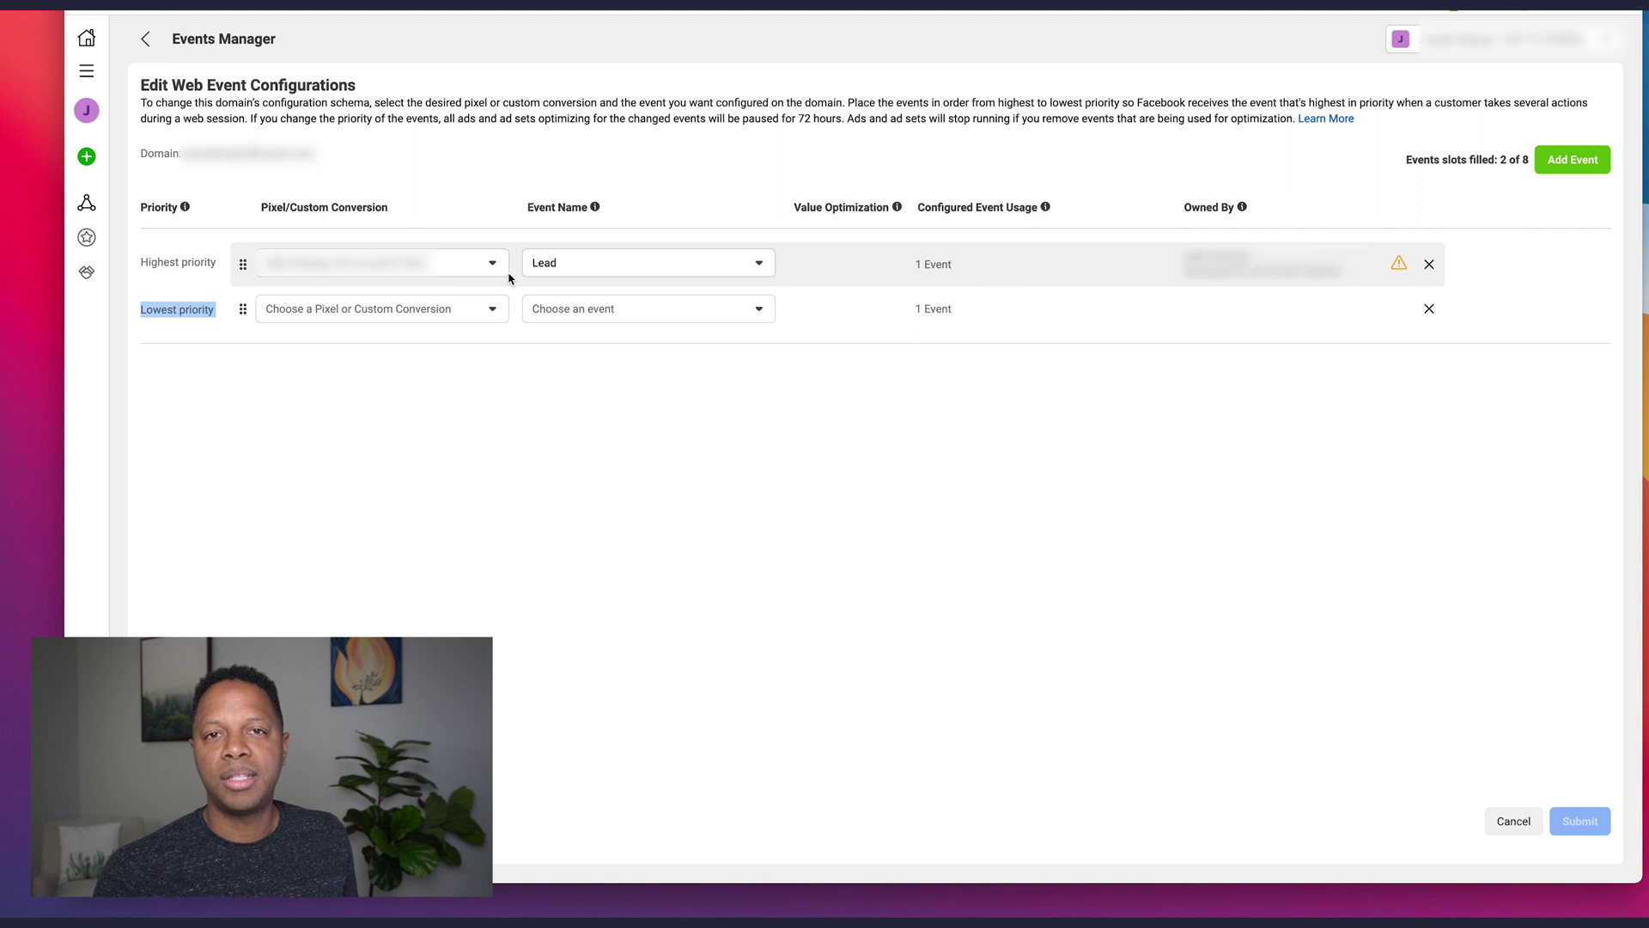
{"action": "left_click", "coordinate": [481, 319]}
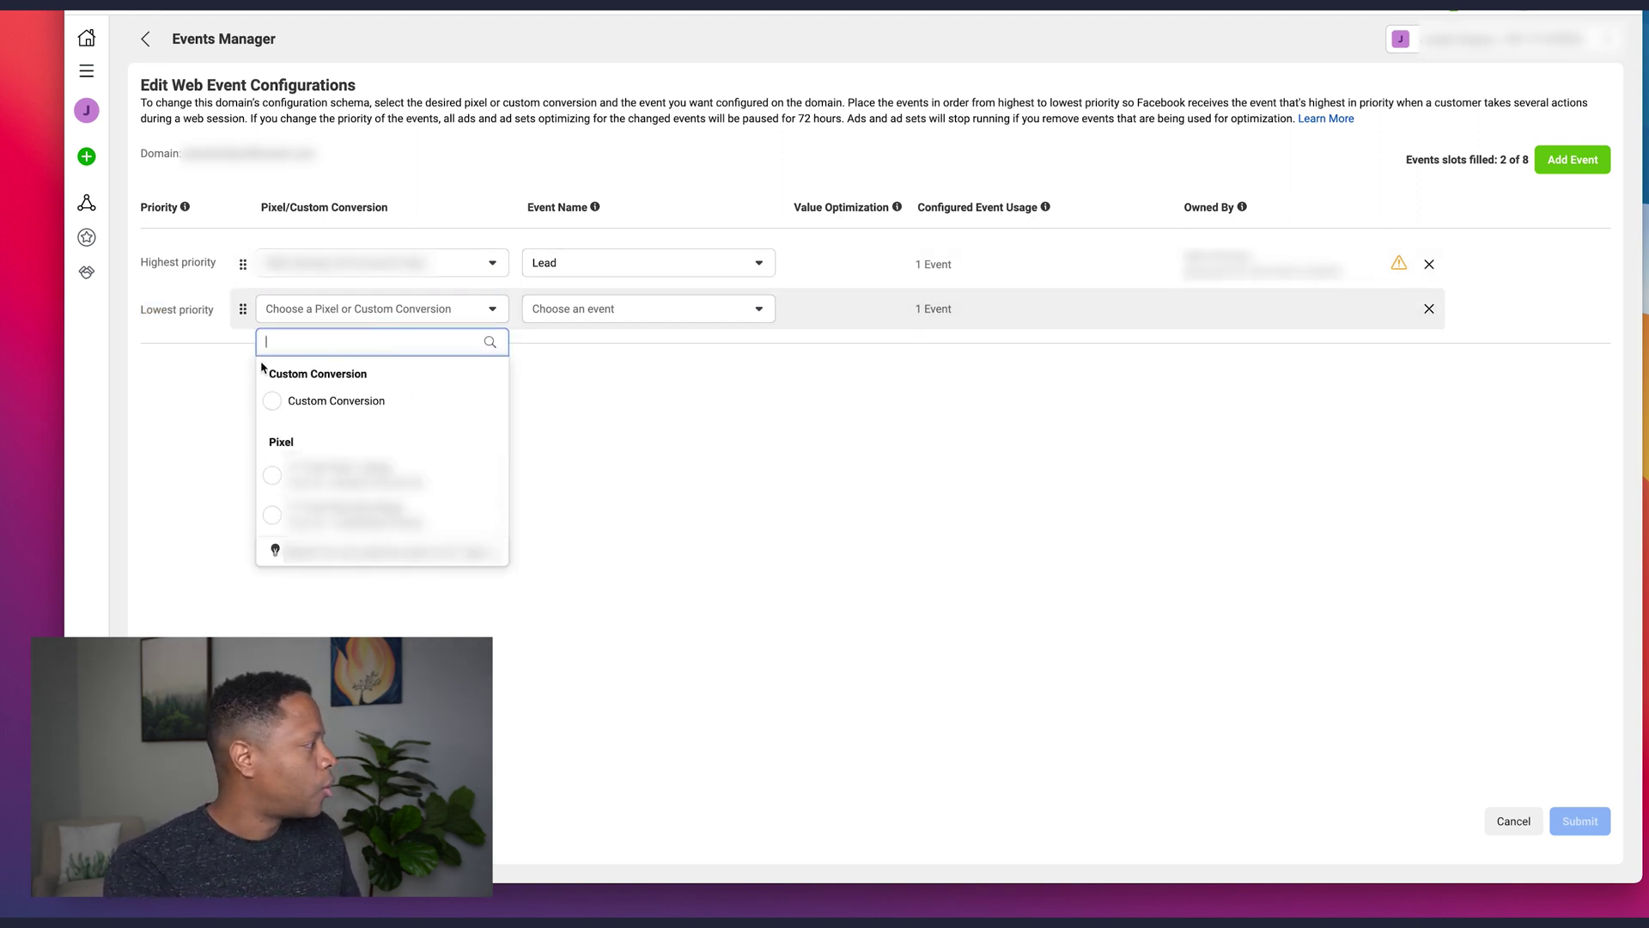
{"action": "left_click", "coordinate": [194, 344]}
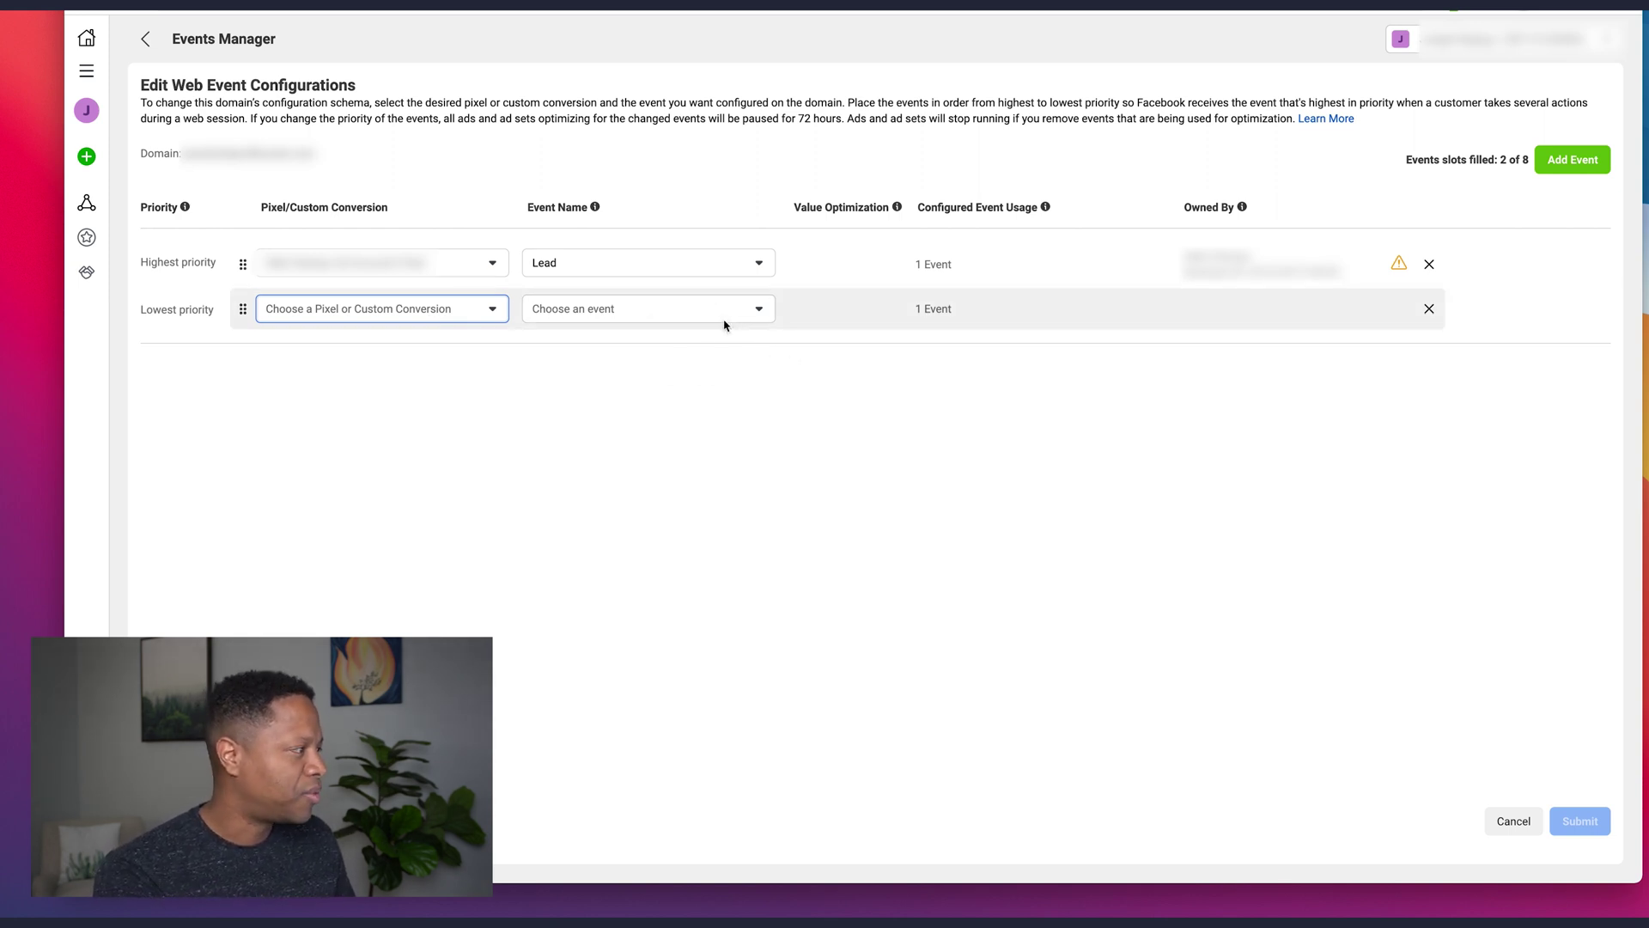
{"action": "left_click", "coordinate": [469, 310]}
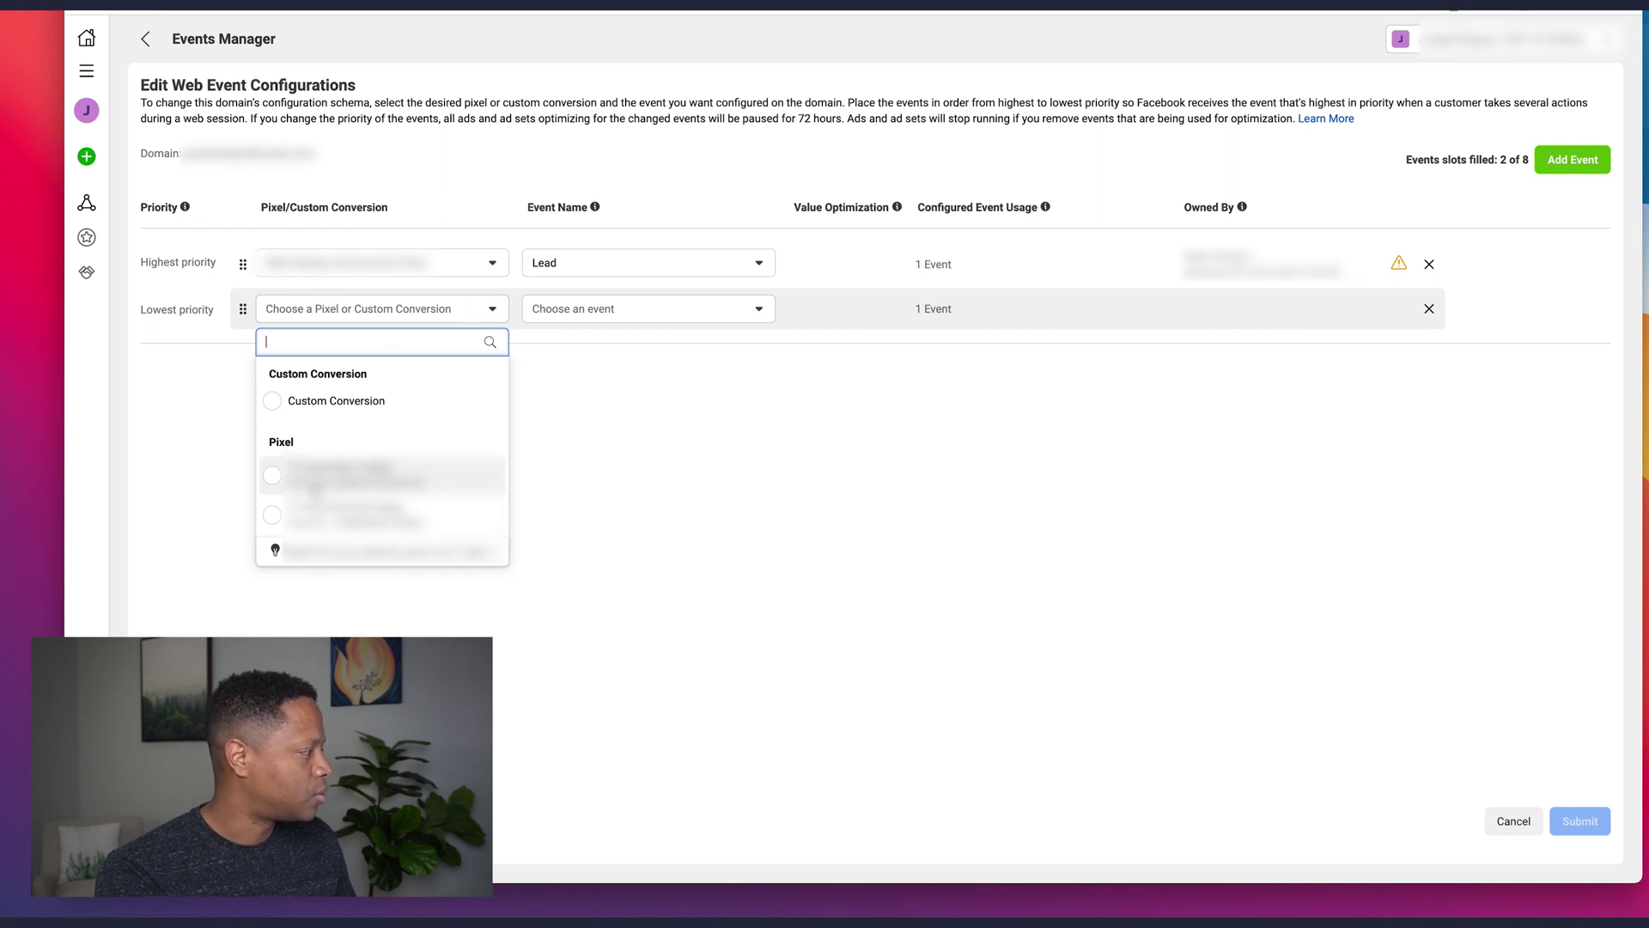
{"action": "left_click", "coordinate": [402, 455]}
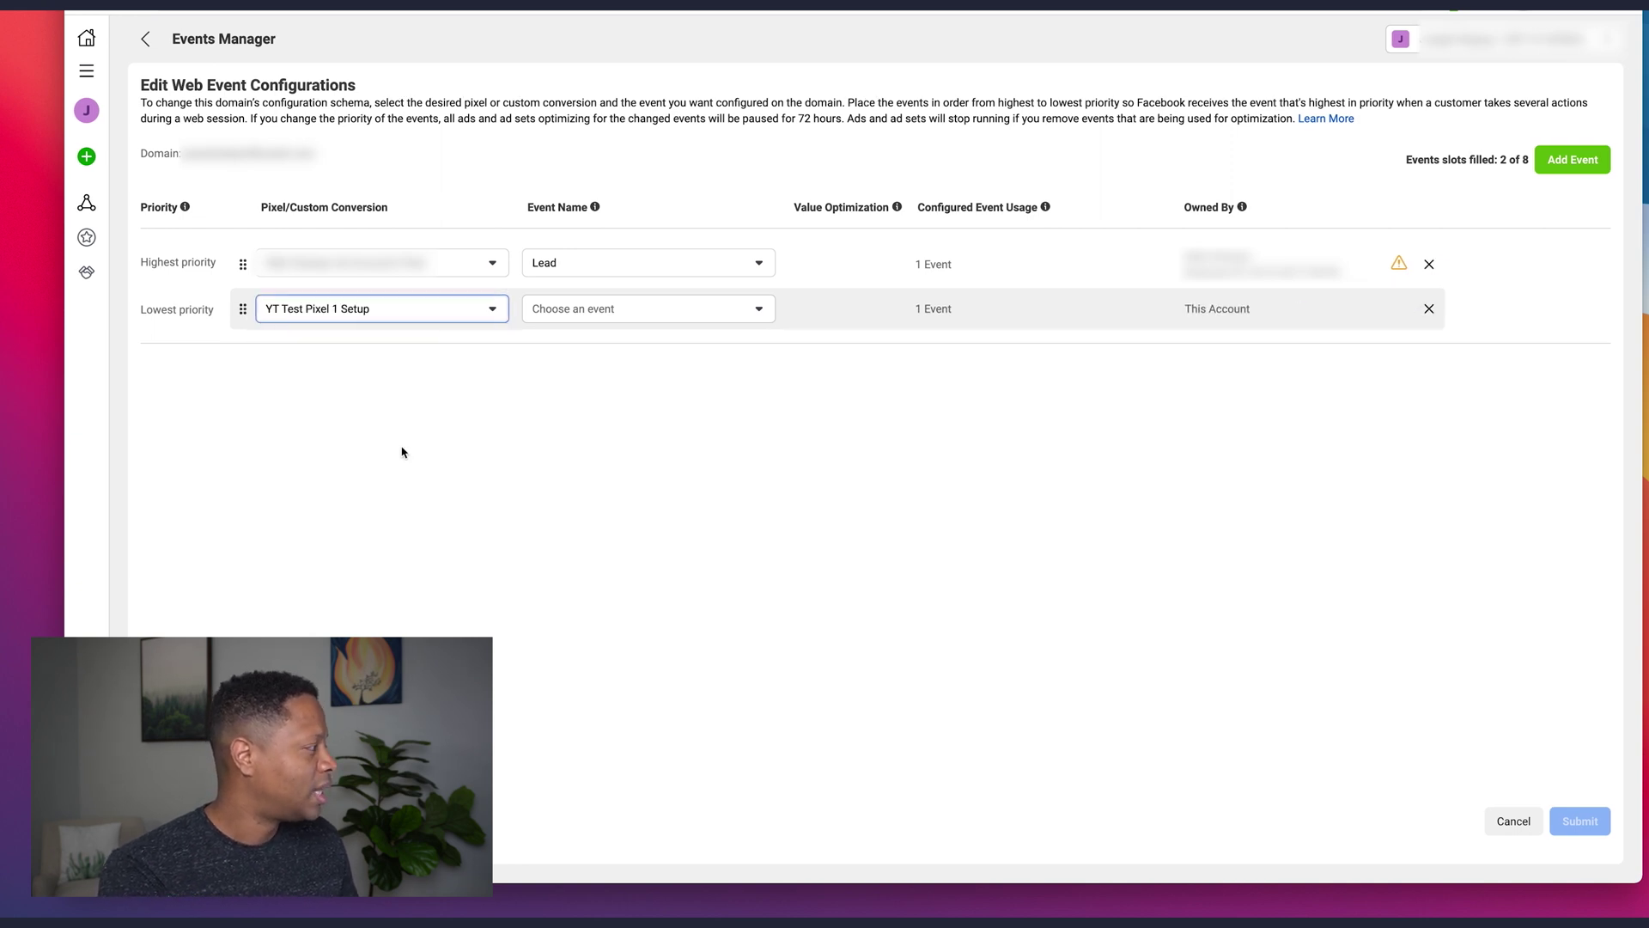
Set the event of the lowest-priority YT Test Pixel 1 Setup row to View Content.
{"action": "left_click", "coordinate": [759, 311]}
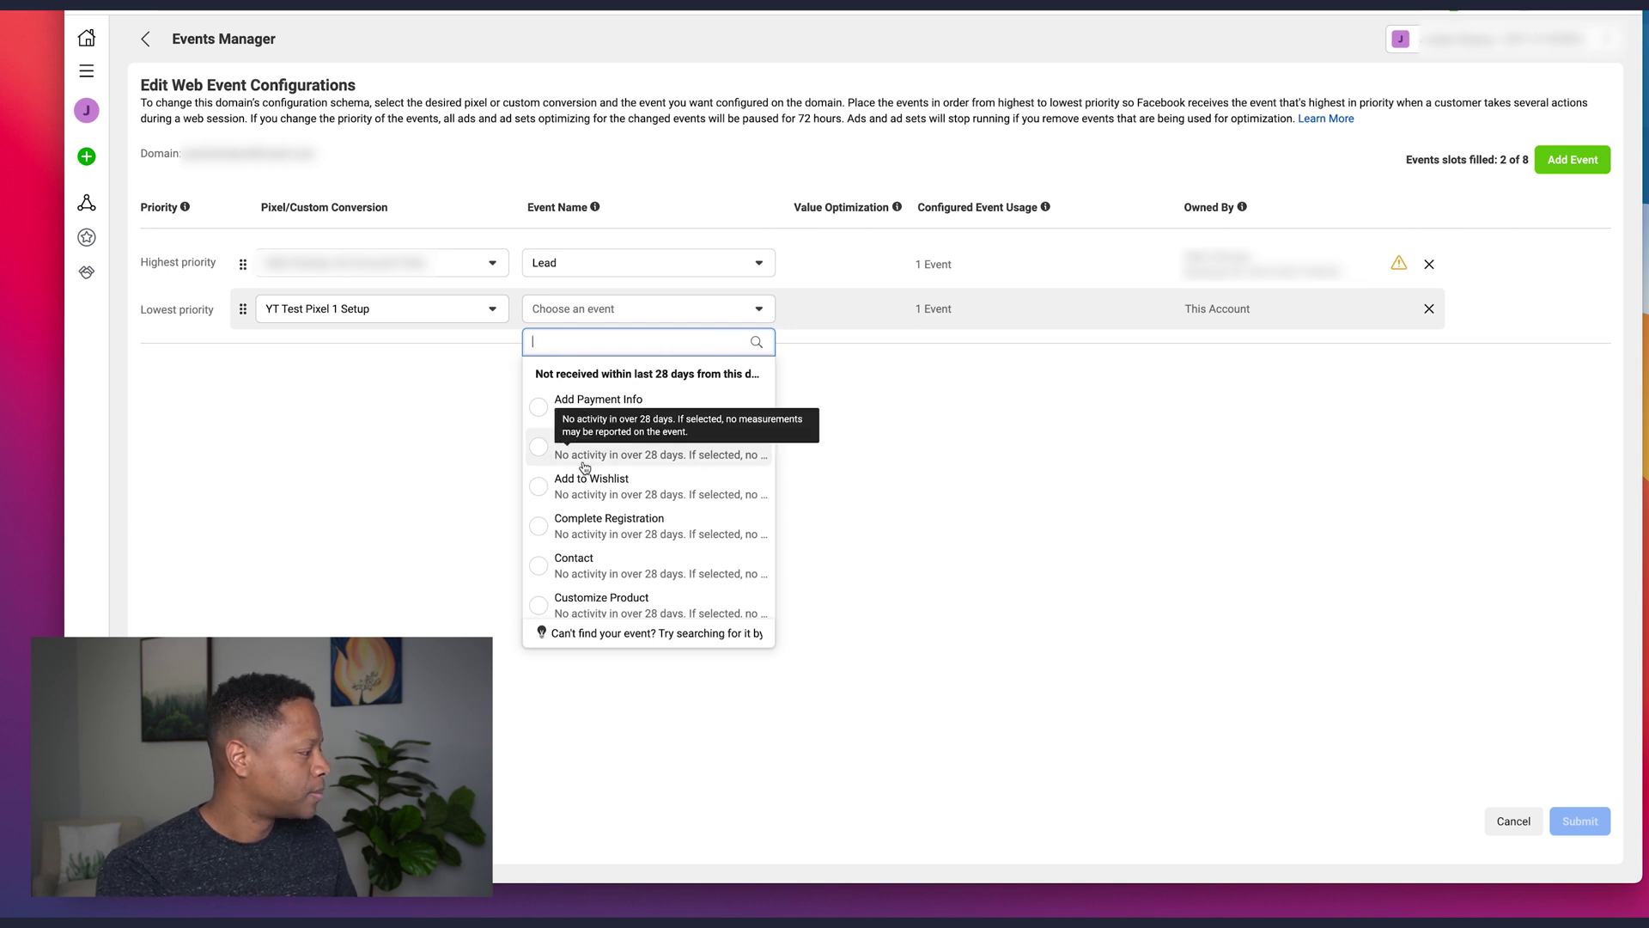
{"action": "scroll", "coordinate": [619, 470], "scroll_direction": "down", "scroll_amount": 10}
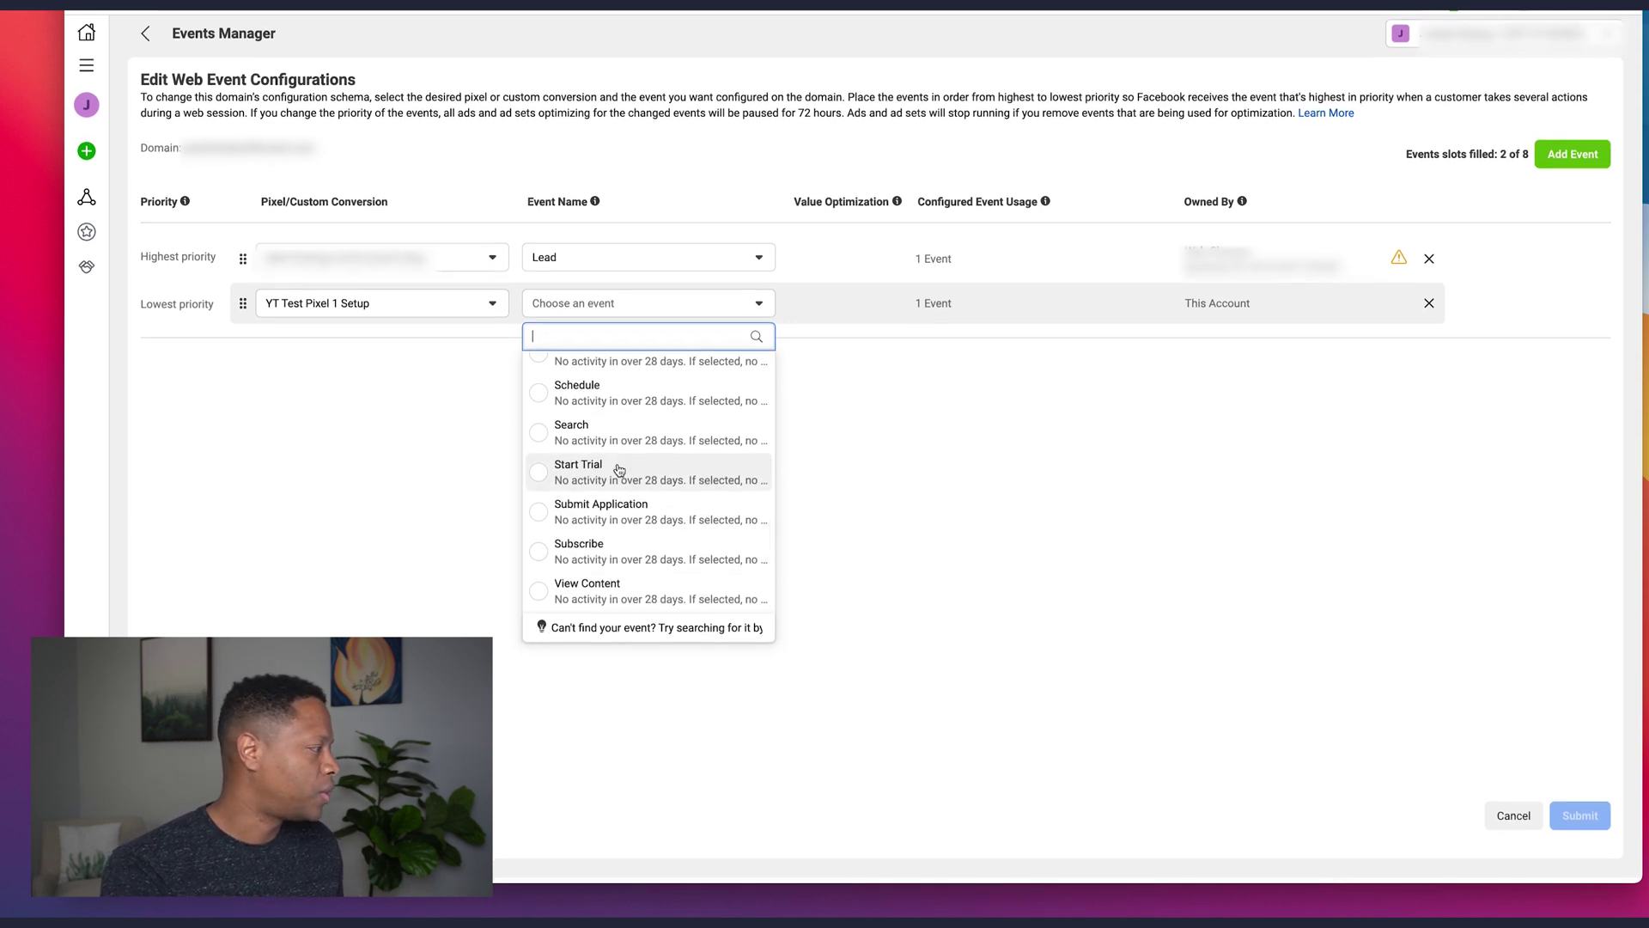
{"action": "left_click", "coordinate": [639, 593]}
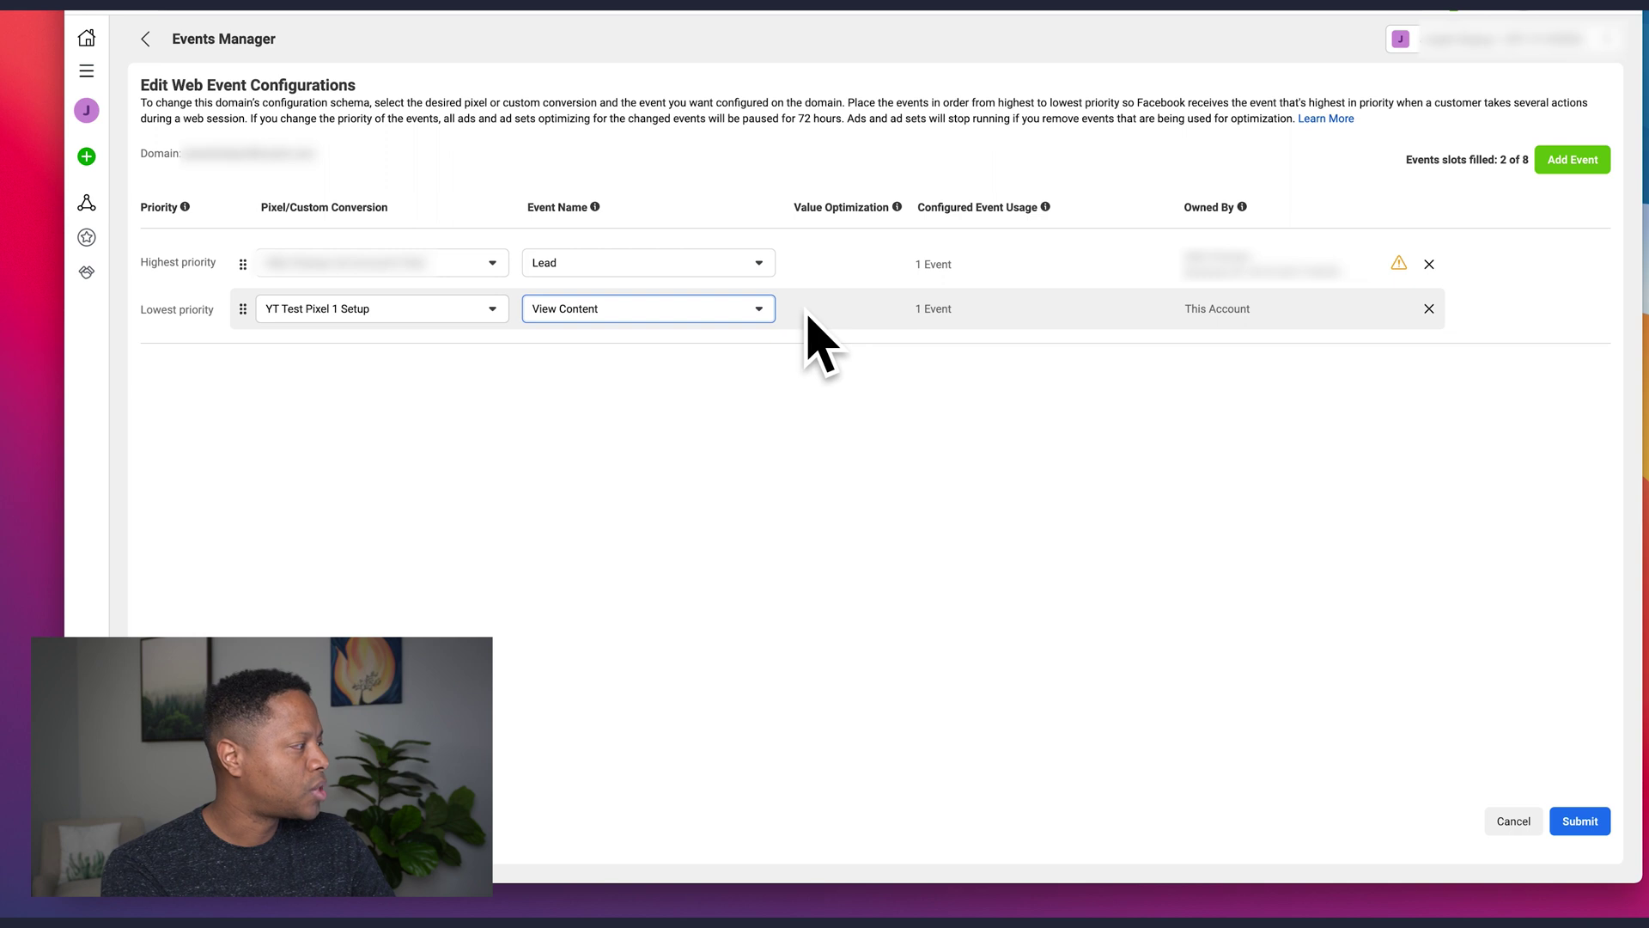
{"action": "left_click", "coordinate": [840, 269]}
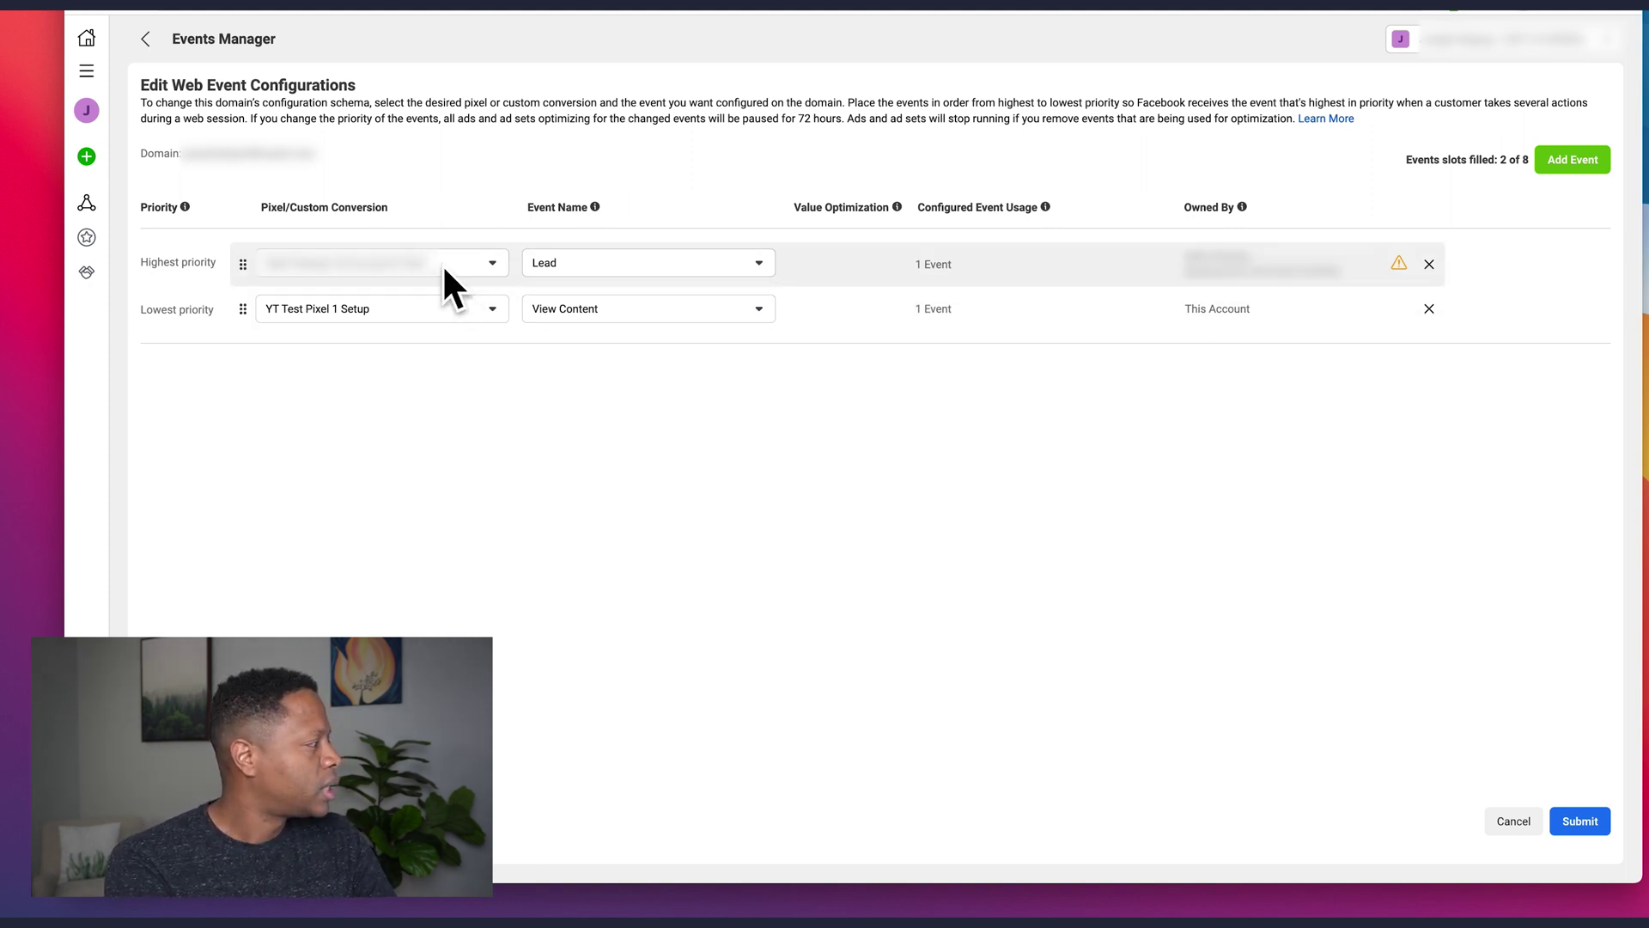
Add a third event slot to the domain and assign it the YT Test Pixel 1 Setup pixel.
{"action": "left_click", "coordinate": [1573, 162]}
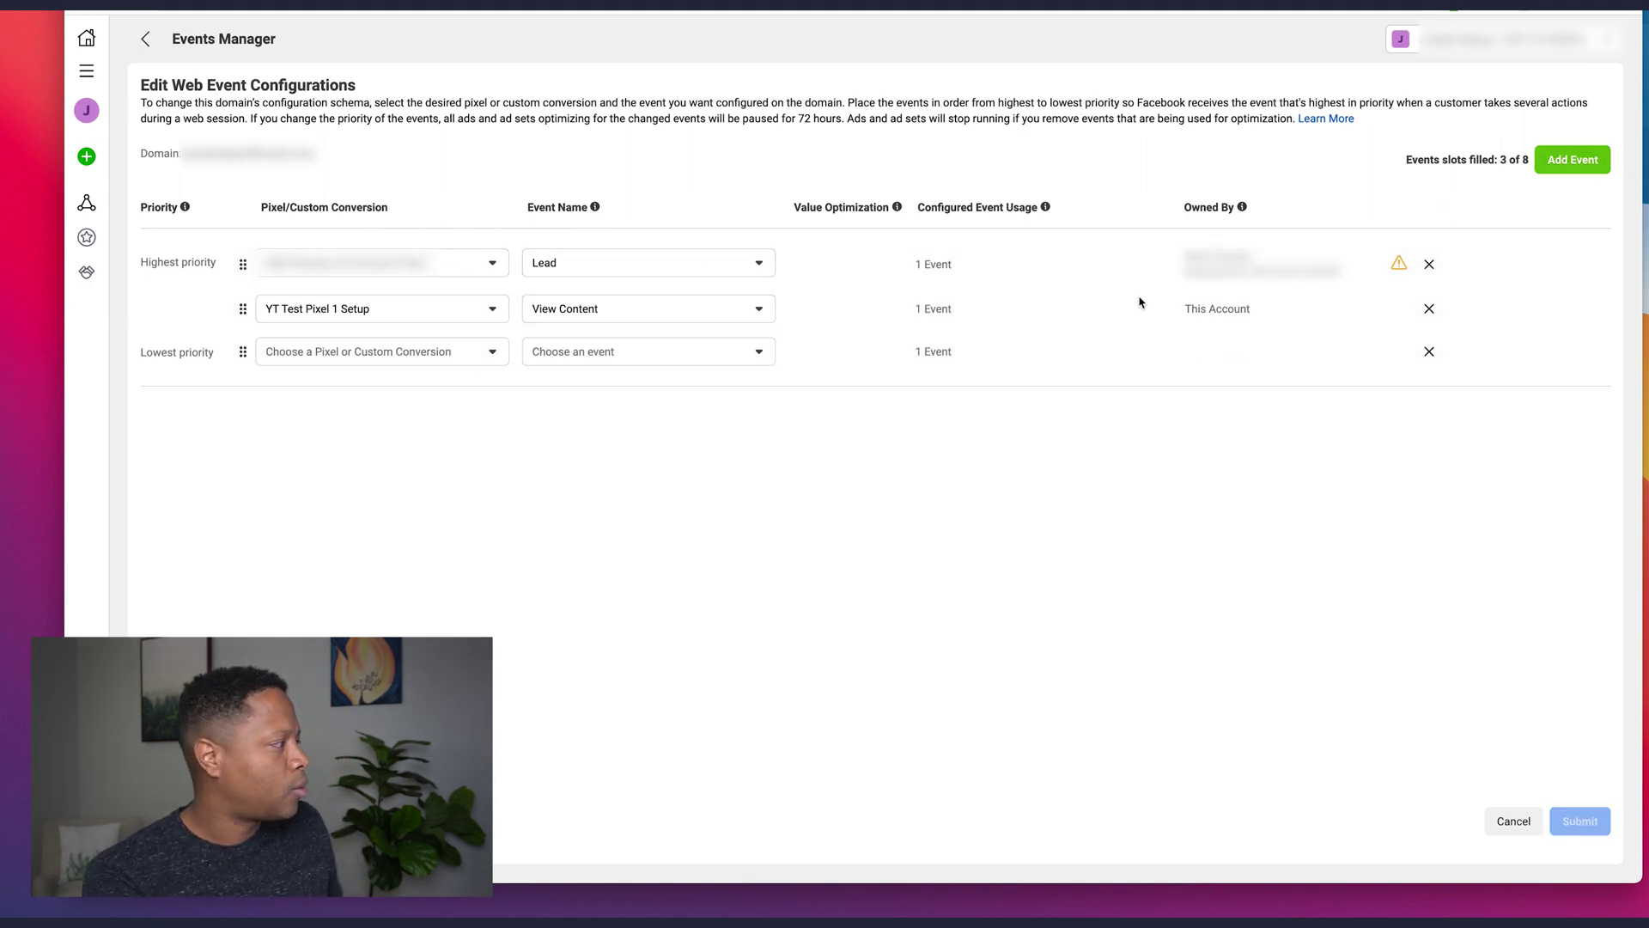
{"action": "left_click", "coordinate": [429, 351]}
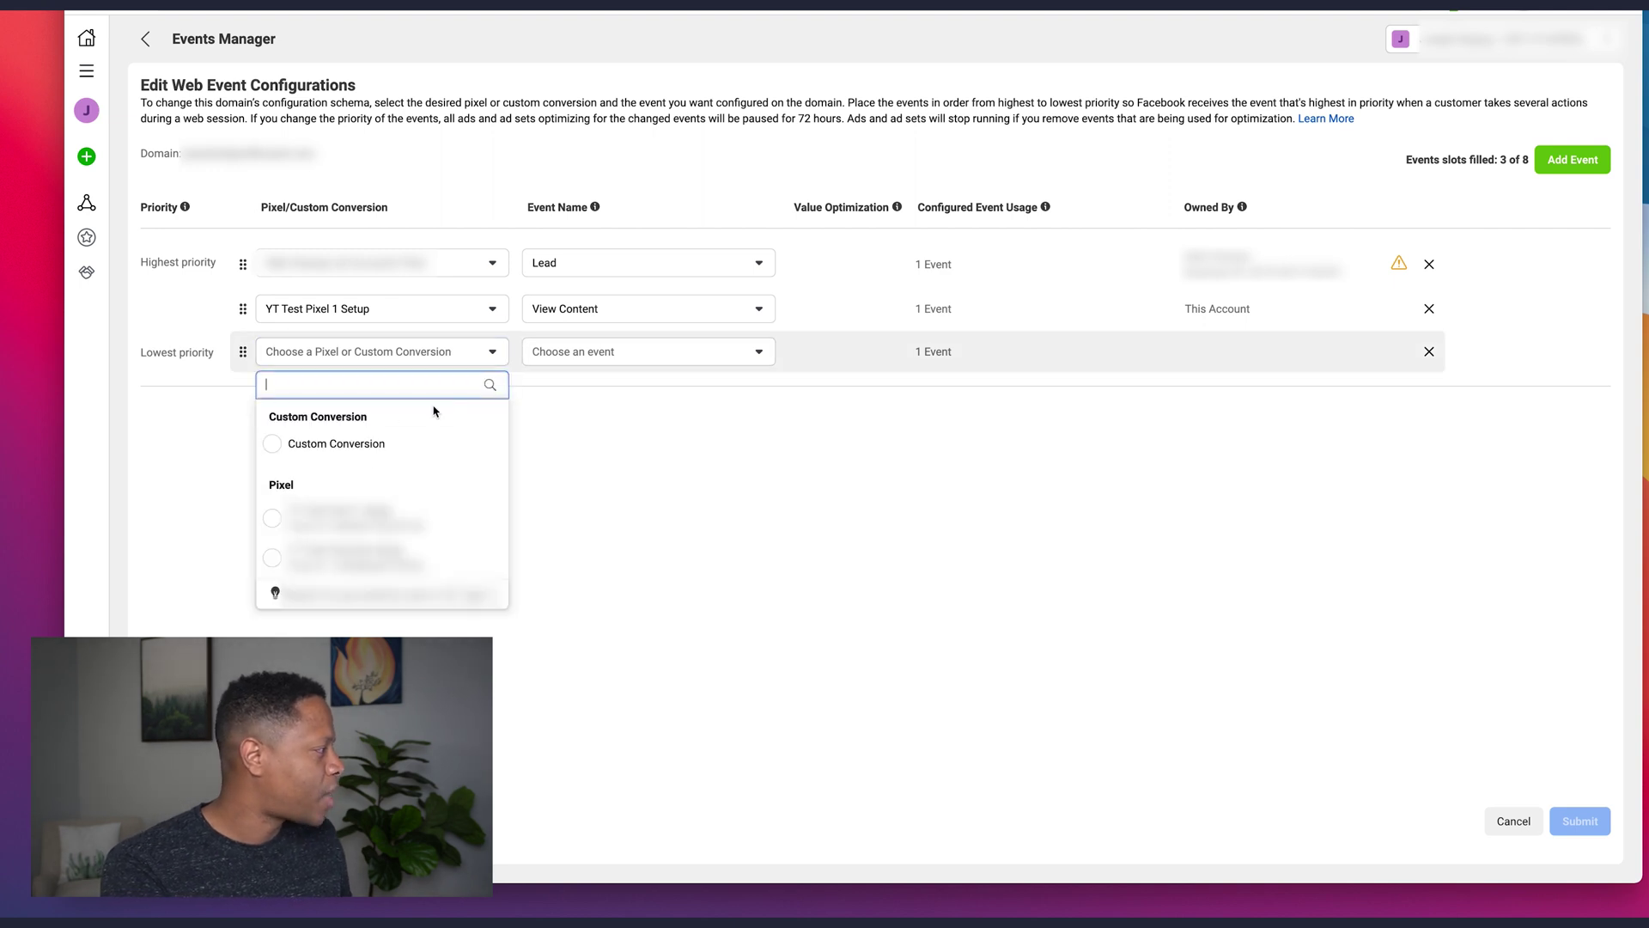
{"action": "left_click", "coordinate": [360, 518]}
Set the event of the lowest-priority YT Test Pixel 1 Setup row to Add to Cart.
{"action": "left_click", "coordinate": [730, 353]}
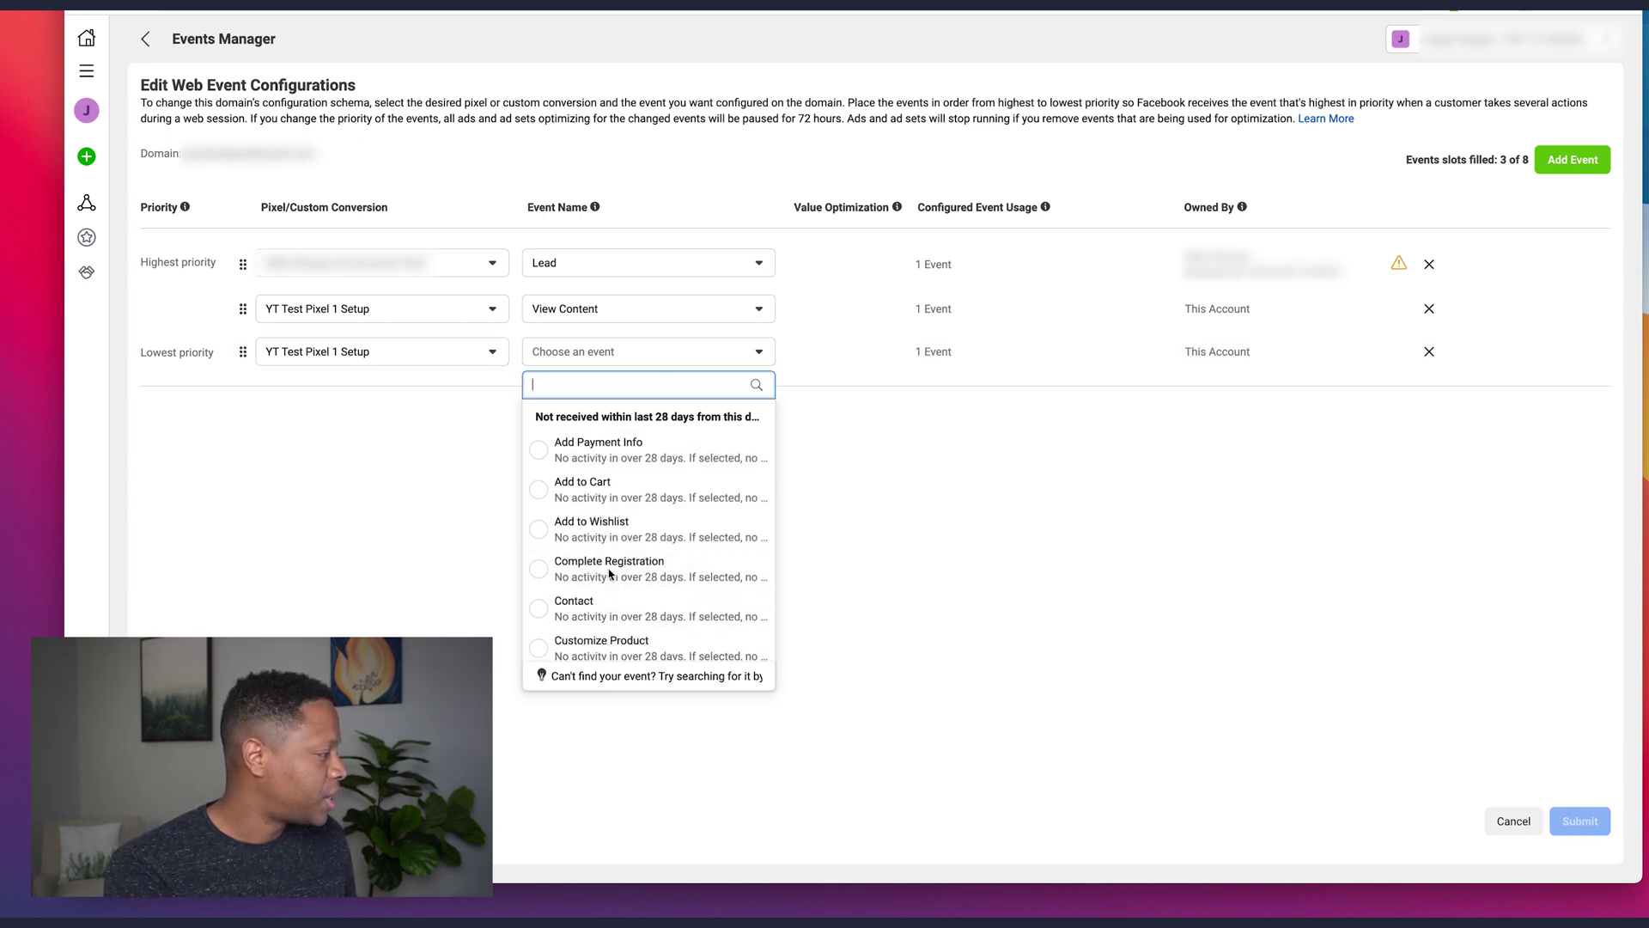
{"action": "scroll", "coordinate": [611, 575], "scroll_direction": "down", "scroll_amount": 3}
{"action": "scroll", "coordinate": [610, 573], "scroll_direction": "down", "scroll_amount": 2}
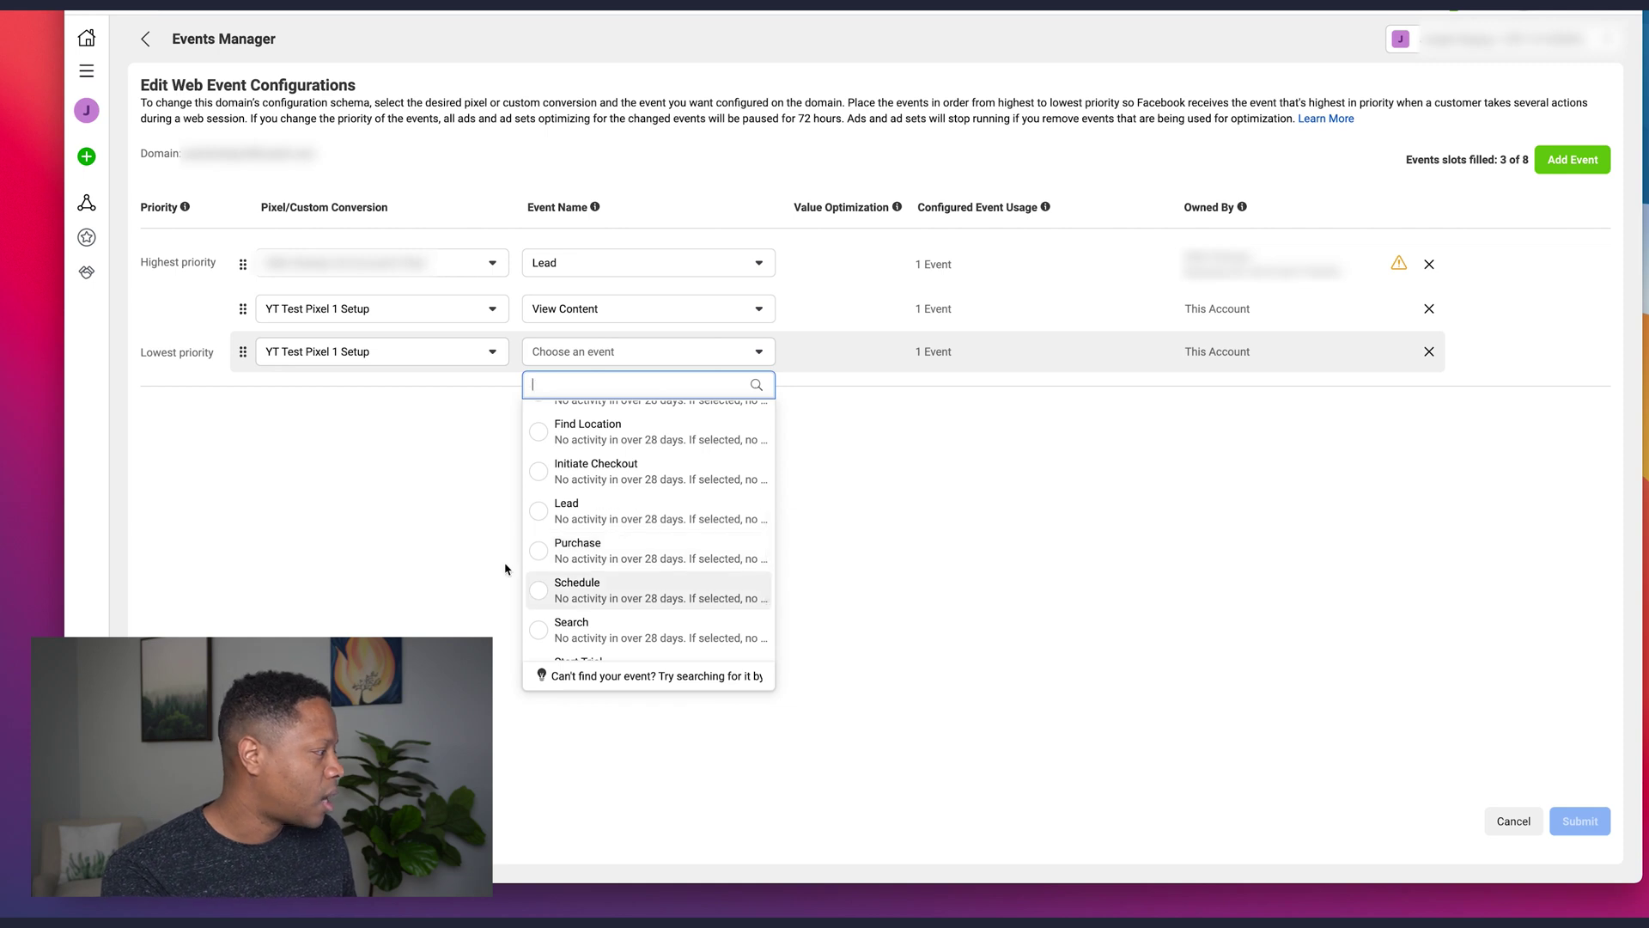
{"action": "scroll", "coordinate": [627, 533], "scroll_direction": "down", "scroll_amount": 3}
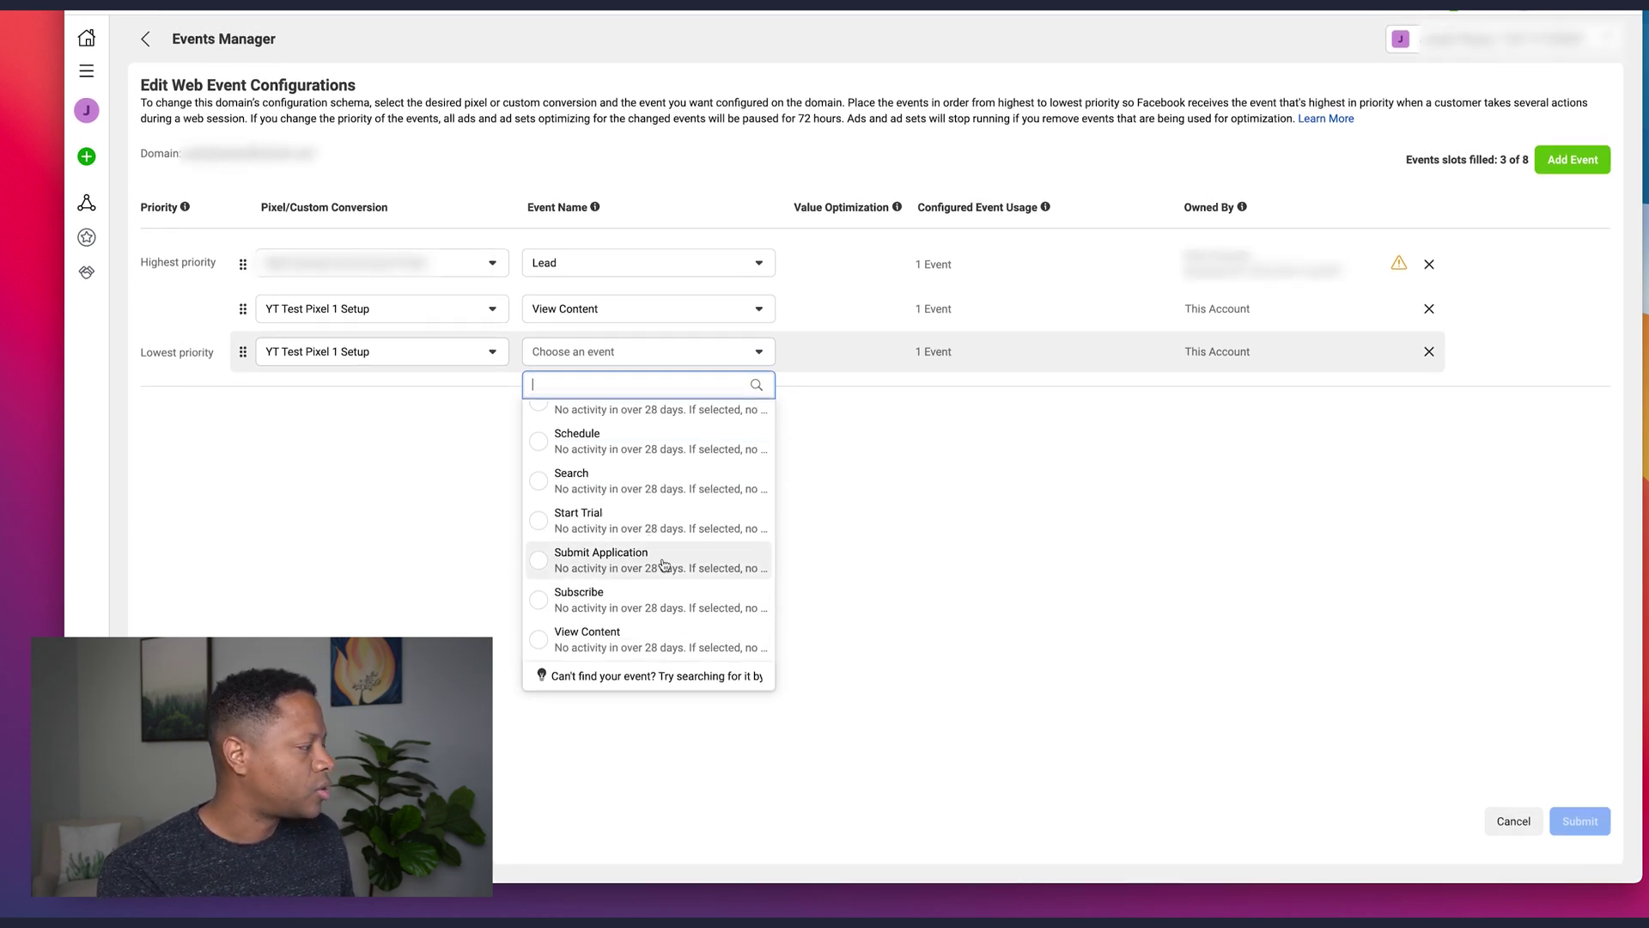
{"action": "scroll", "coordinate": [661, 549], "scroll_direction": "up", "scroll_amount": 3}
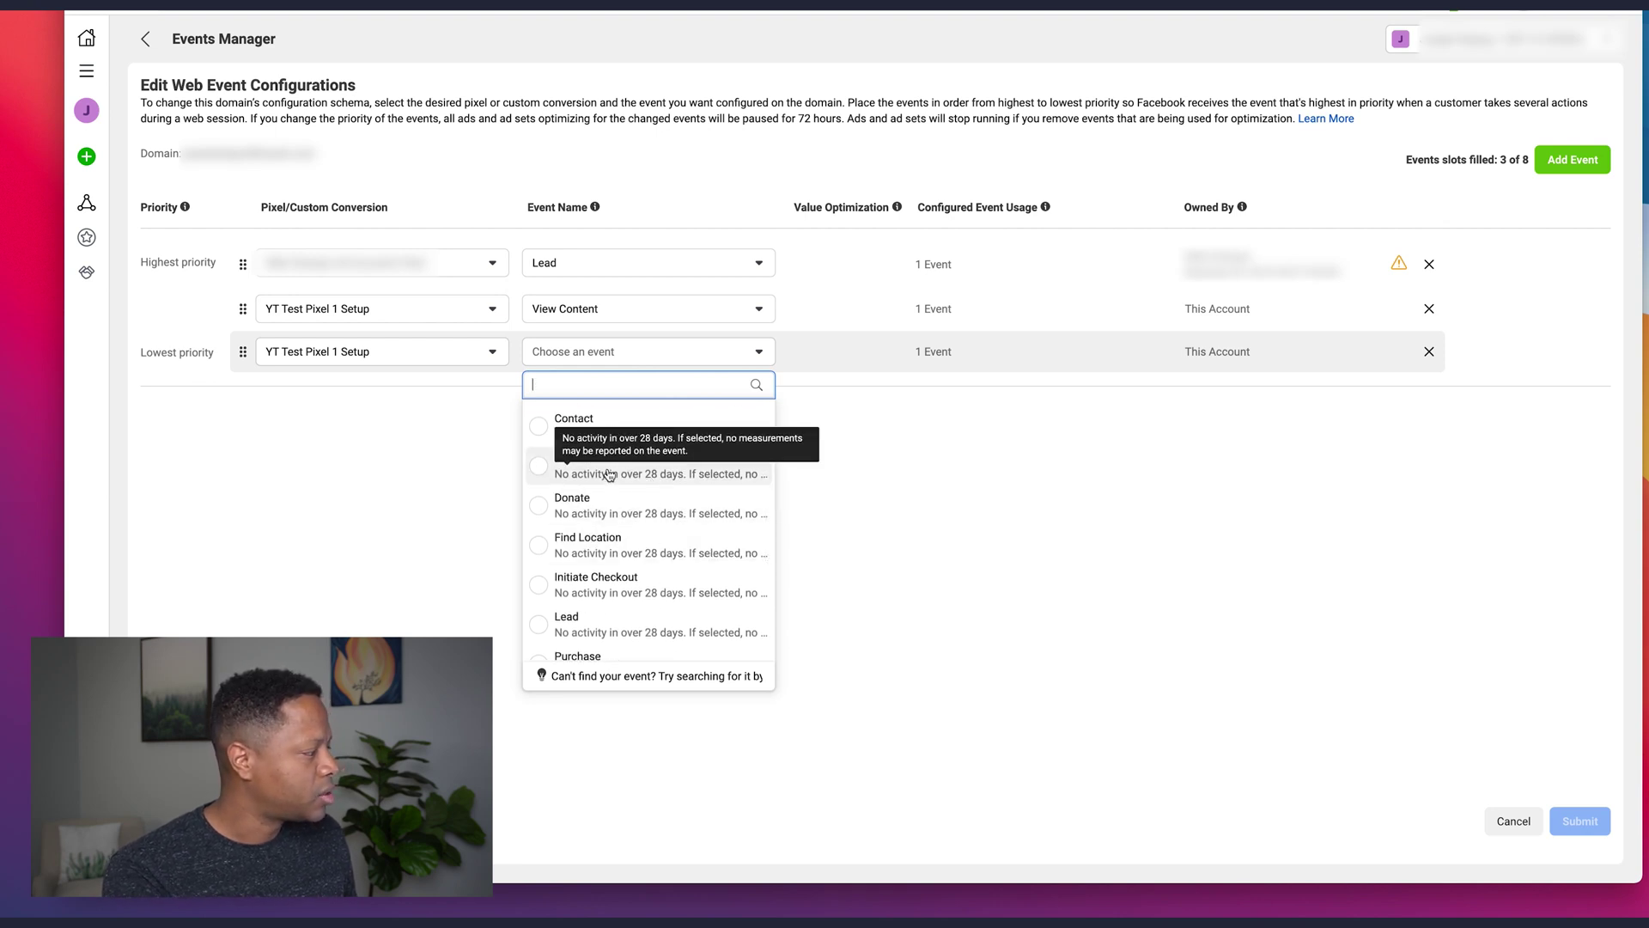
{"action": "scroll", "coordinate": [627, 490], "scroll_direction": "up", "scroll_amount": 3}
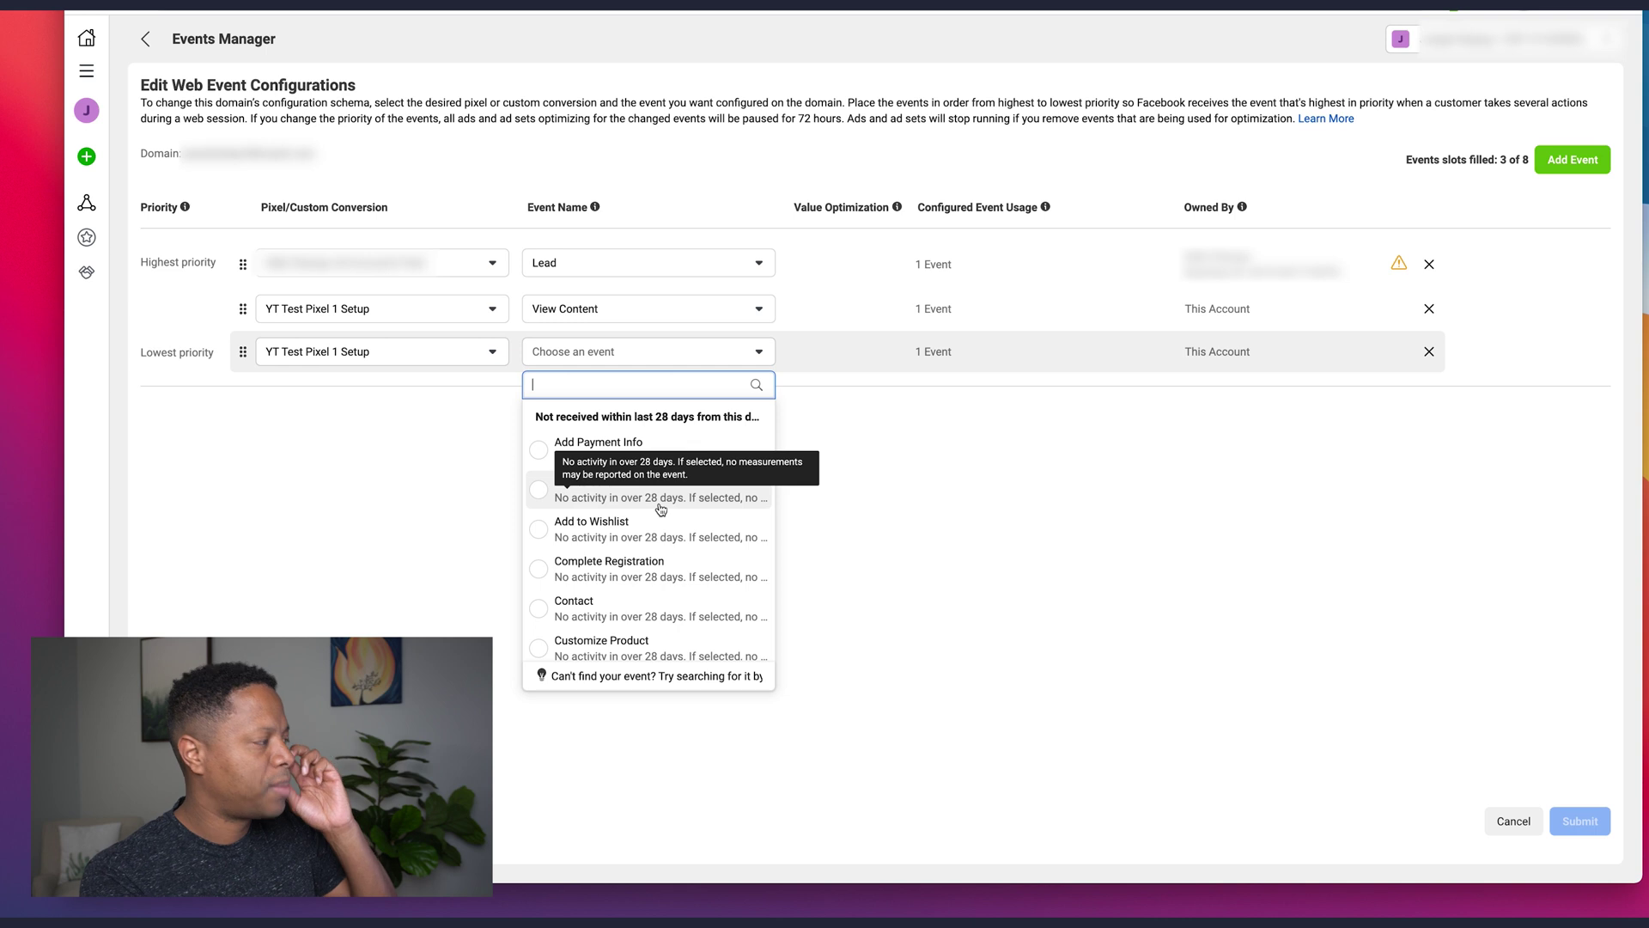
{"action": "scroll", "coordinate": [661, 510], "scroll_direction": "down", "scroll_amount": 1}
{"action": "scroll", "coordinate": [653, 481], "scroll_direction": "up", "scroll_amount": 1}
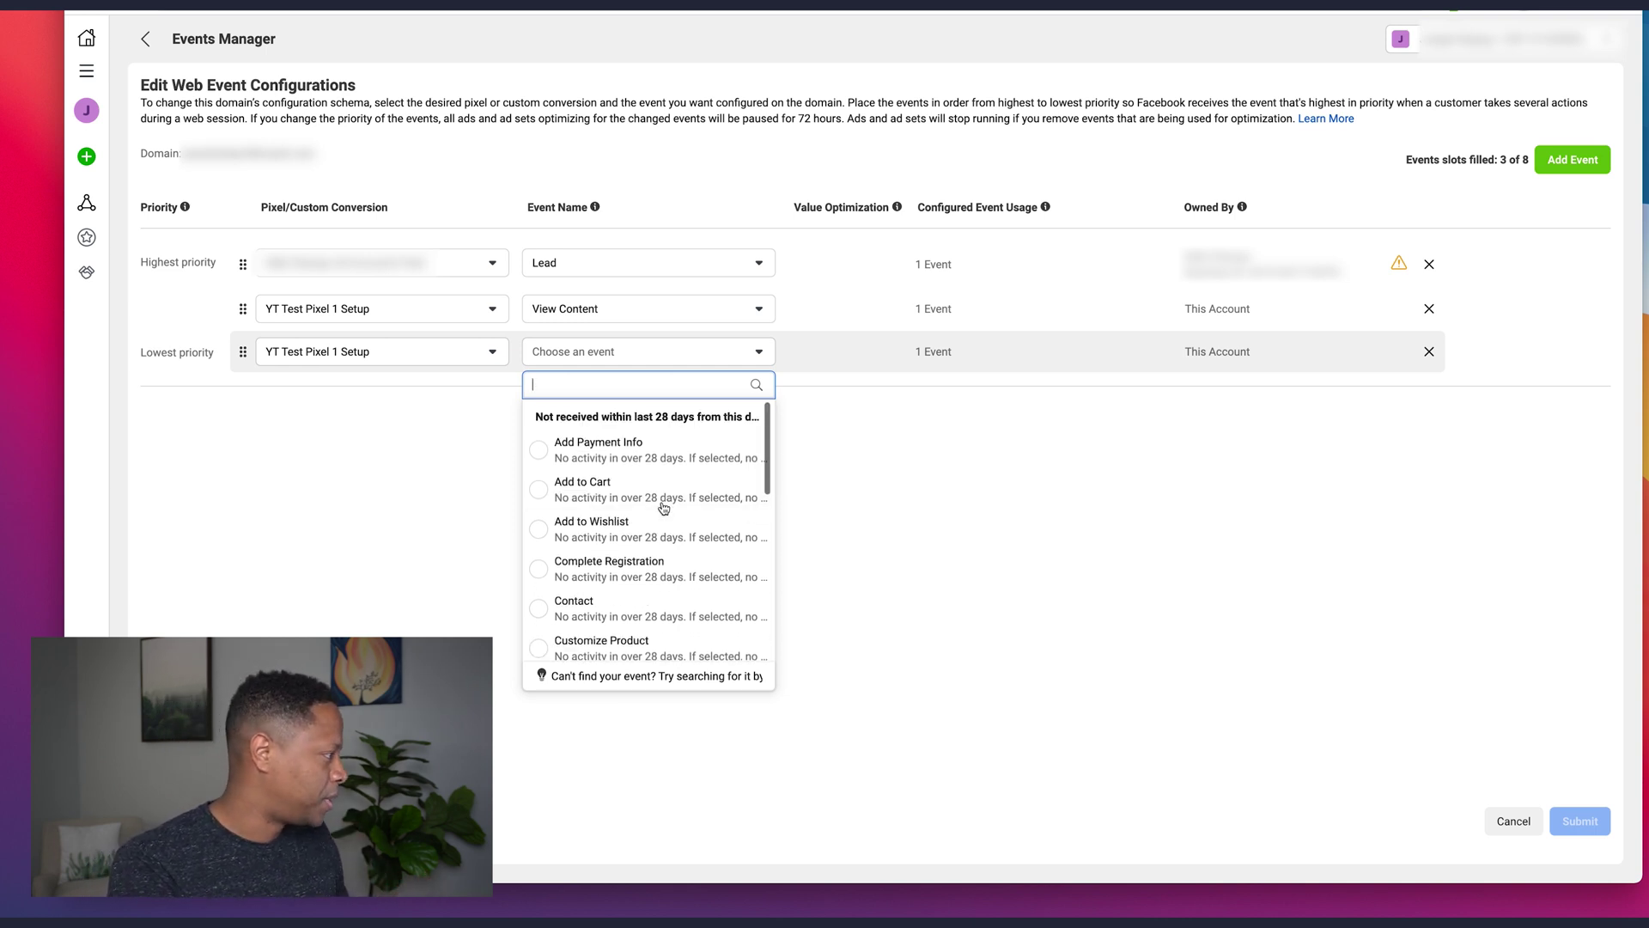
{"action": "left_click", "coordinate": [608, 490]}
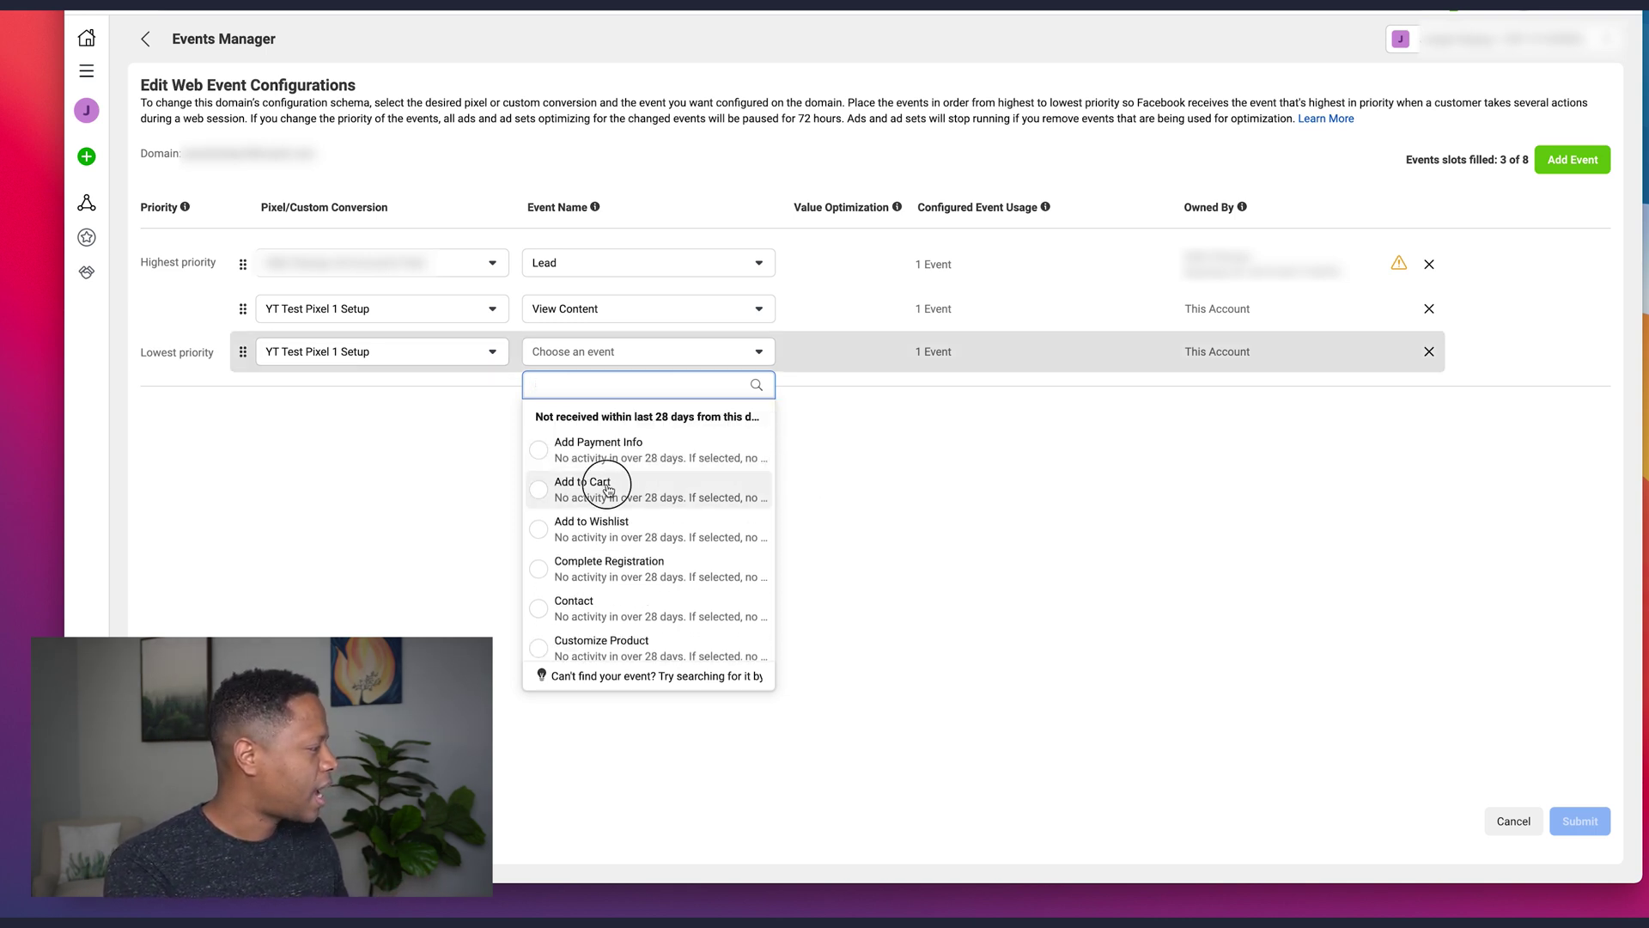
Add a fourth event slot using the YT Test Pixel 1 Setup pixel and the Add Payment Info event.
{"action": "left_click", "coordinate": [1573, 159]}
{"action": "left_click", "coordinate": [398, 390]}
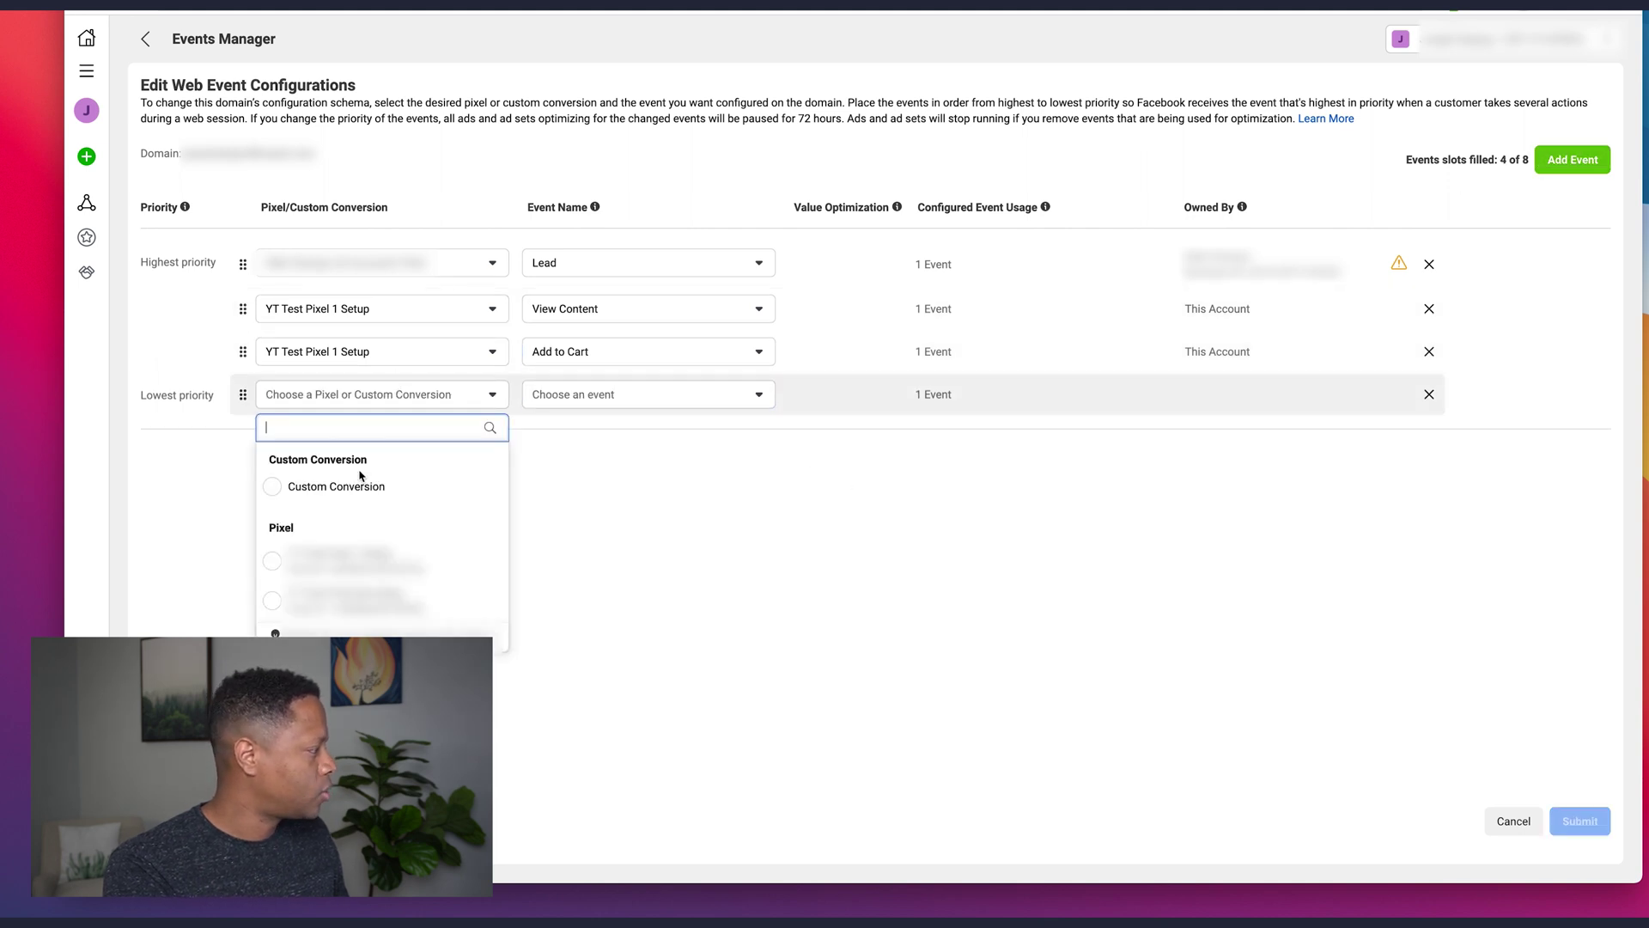
{"action": "left_click", "coordinate": [344, 560]}
{"action": "left_click", "coordinate": [636, 394]}
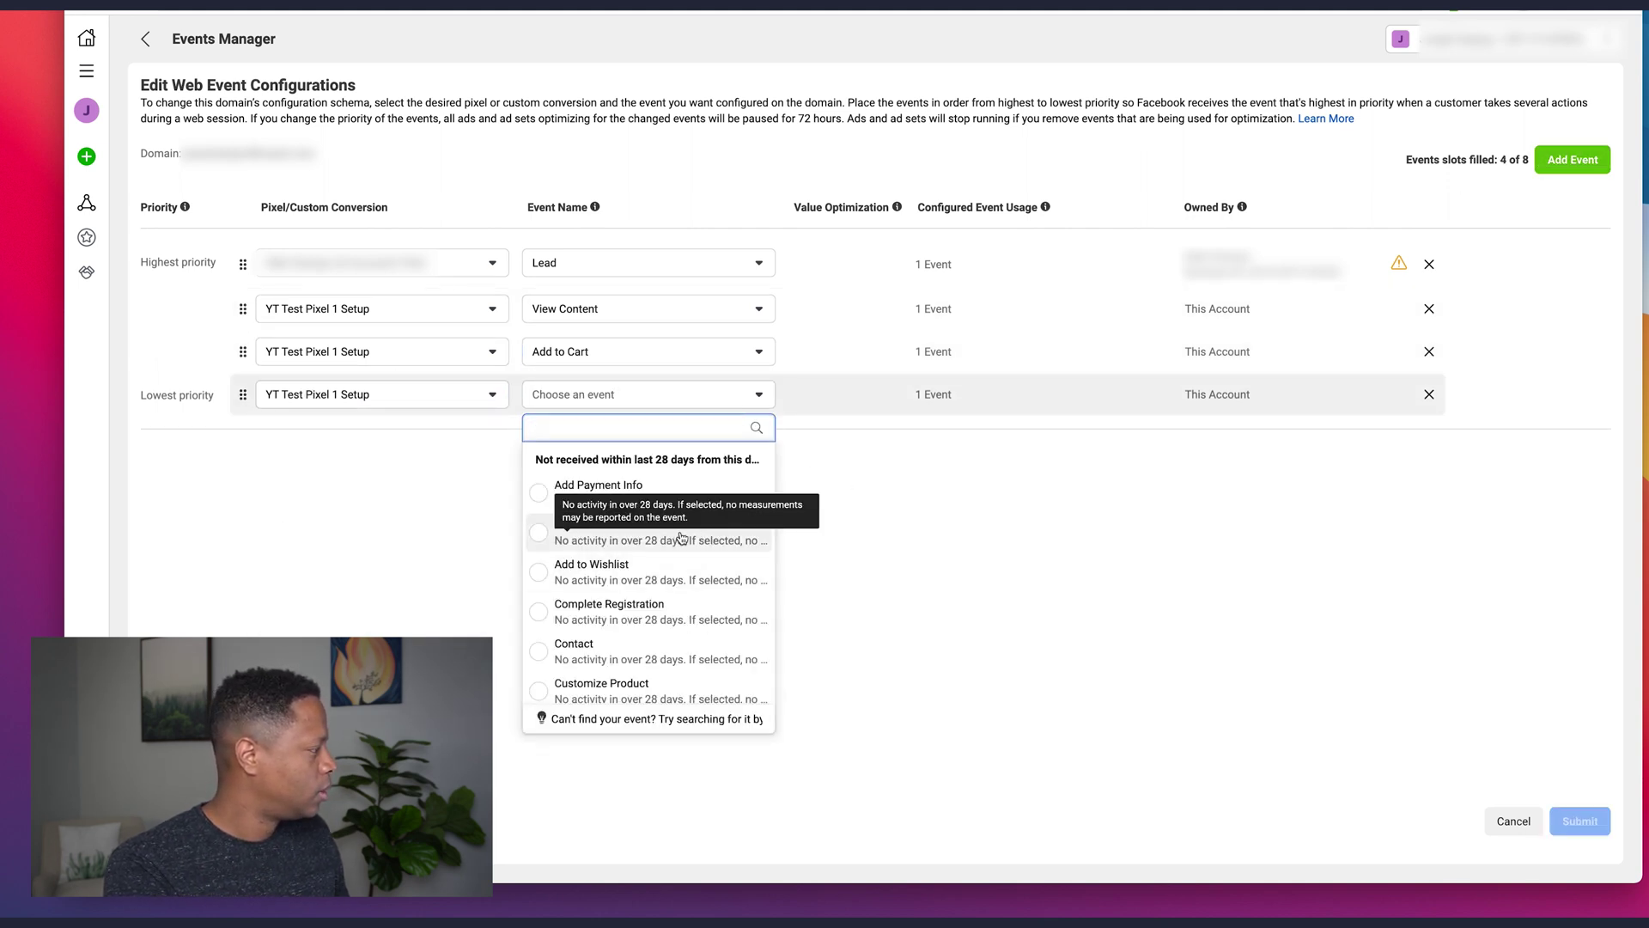
{"action": "left_click", "coordinate": [670, 493]}
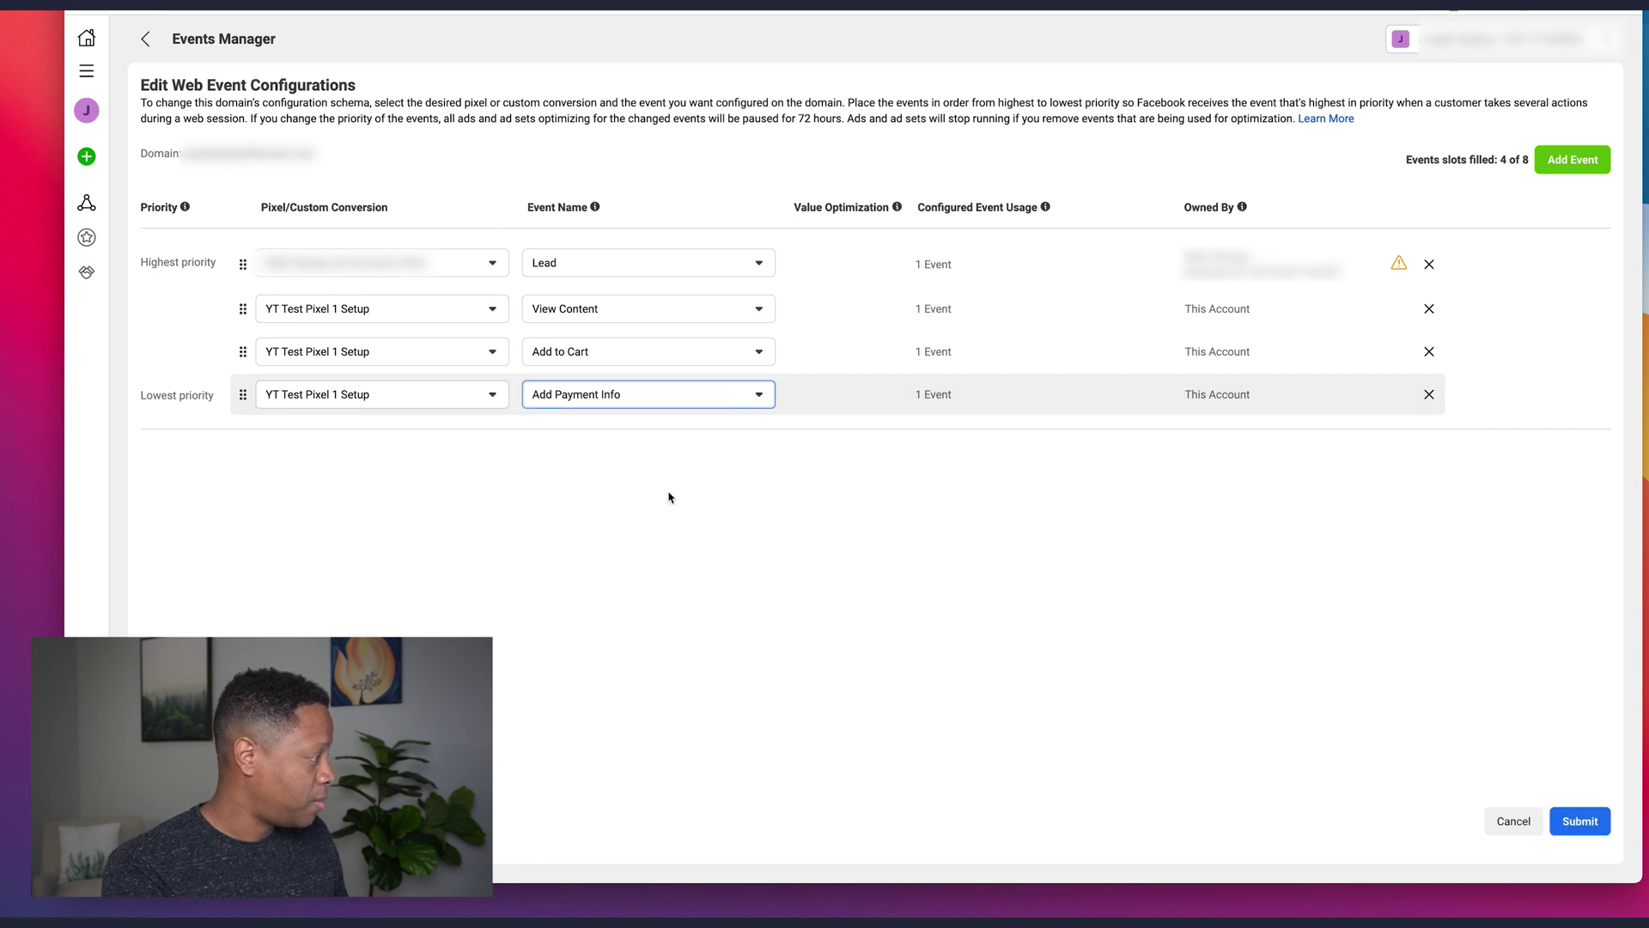
Add a fifth event slot using the YT Test Pixel 1 Setup pixel and the Purchase event.
{"action": "left_click", "coordinate": [1573, 159]}
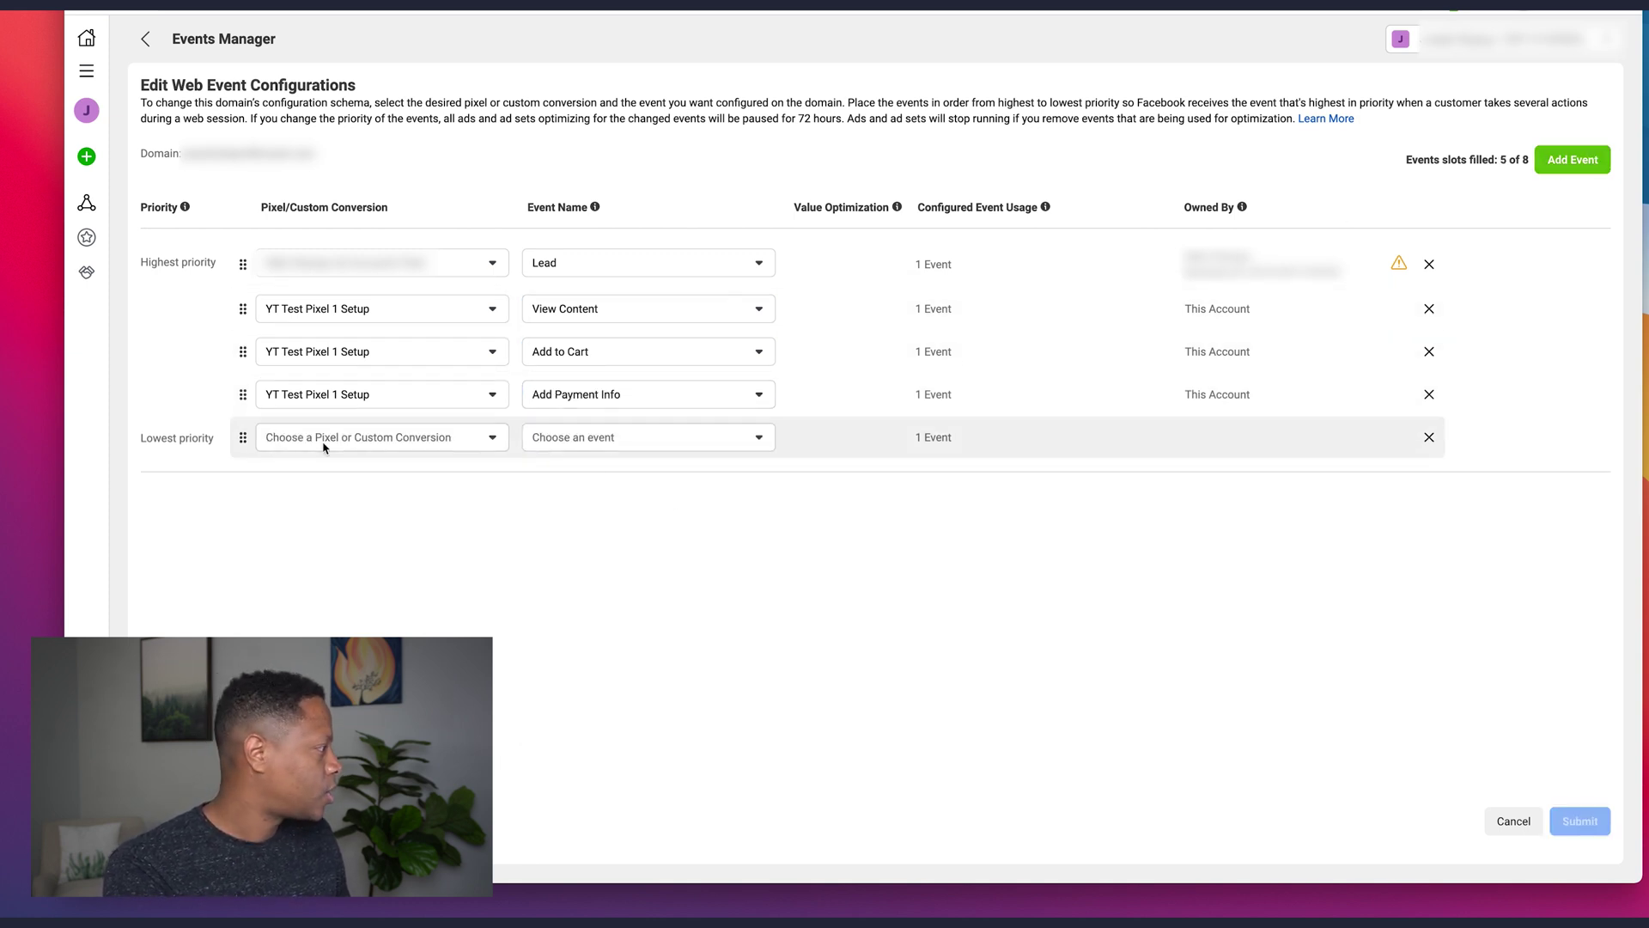
{"action": "left_click", "coordinate": [378, 445]}
{"action": "left_click", "coordinate": [353, 603]}
{"action": "left_click", "coordinate": [713, 439]}
{"action": "left_click", "coordinate": [713, 438]}
{"action": "left_click", "coordinate": [714, 436]}
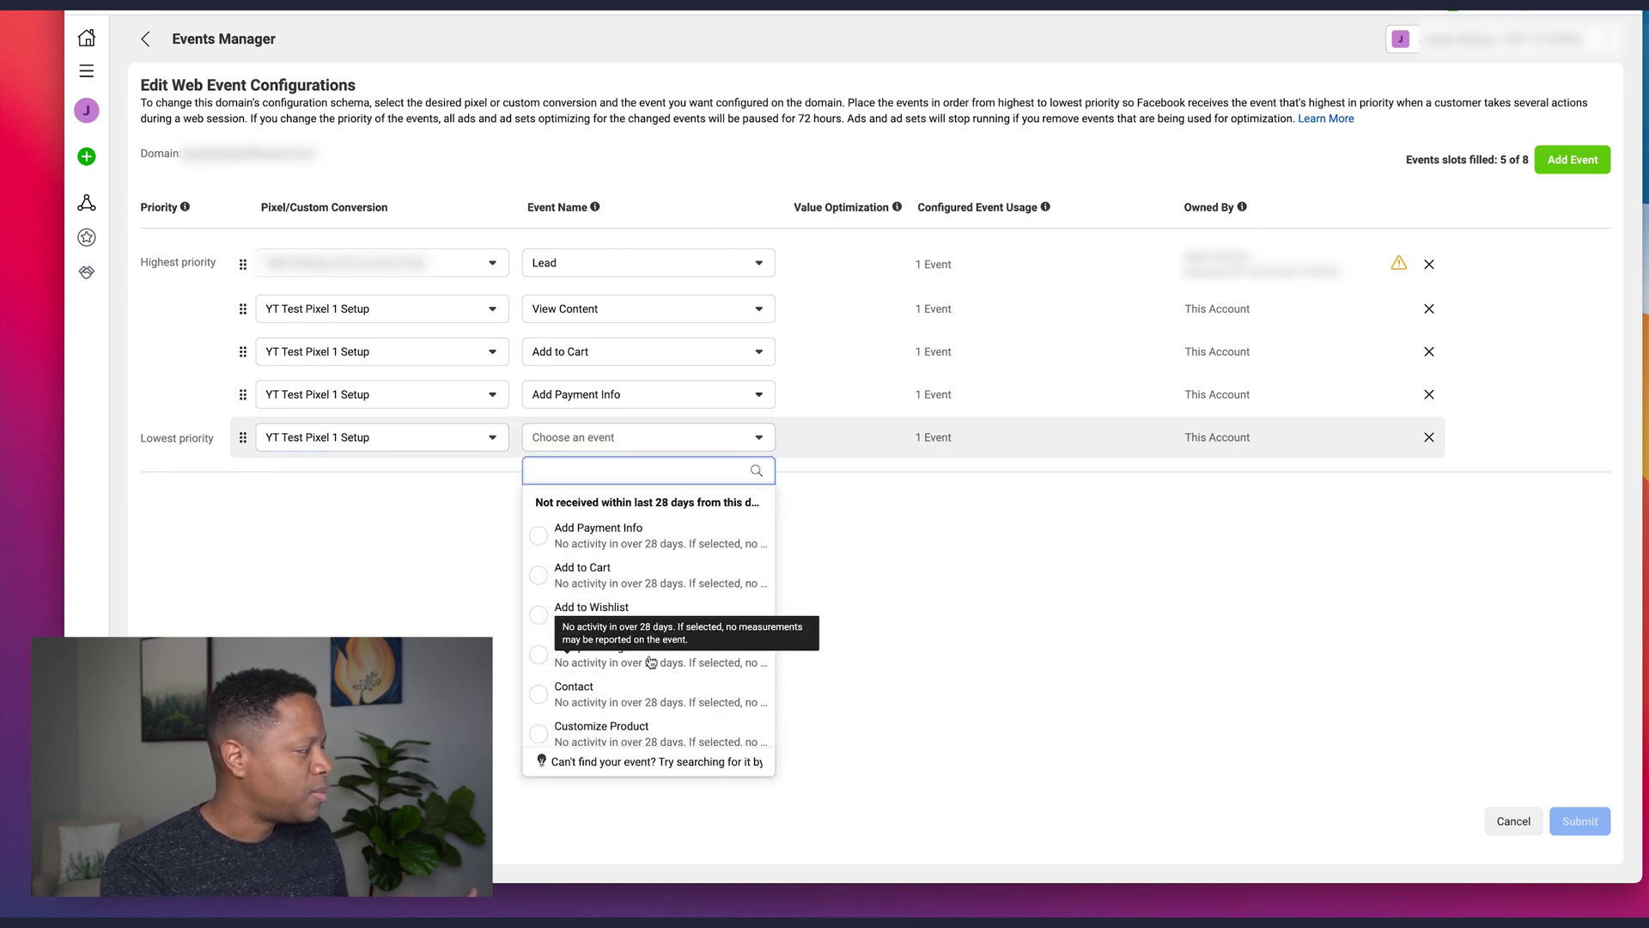
{"action": "scroll", "coordinate": [619, 660], "scroll_direction": "down", "scroll_amount": 1}
{"action": "scroll", "coordinate": [618, 659], "scroll_direction": "down", "scroll_amount": 5}
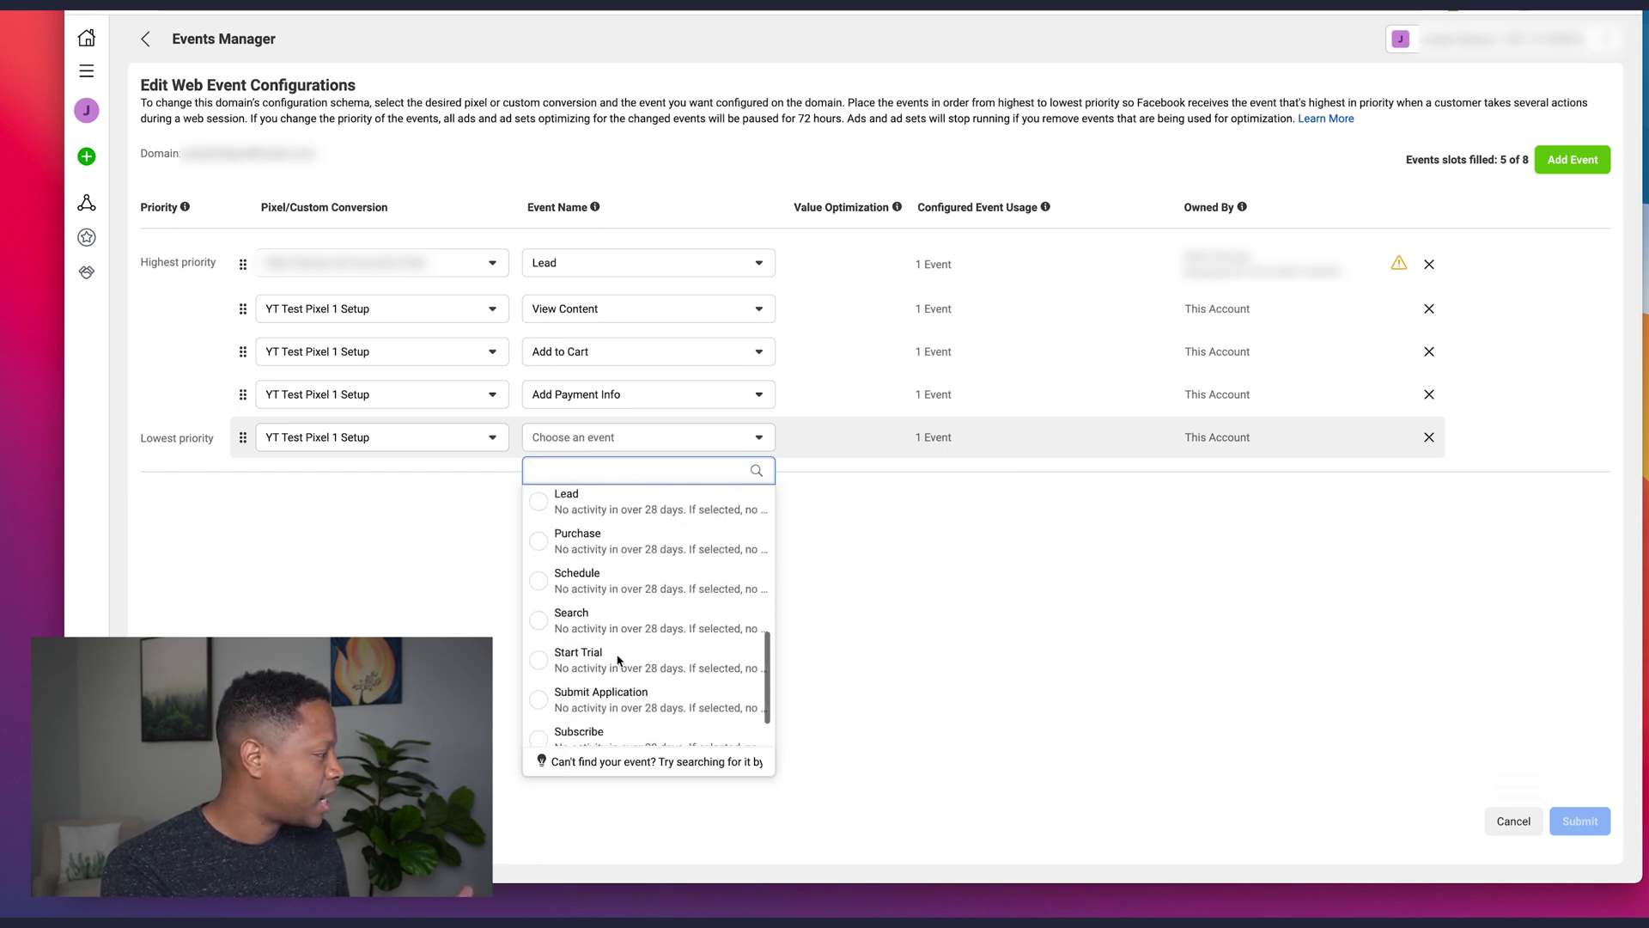
{"action": "left_click", "coordinate": [623, 549]}
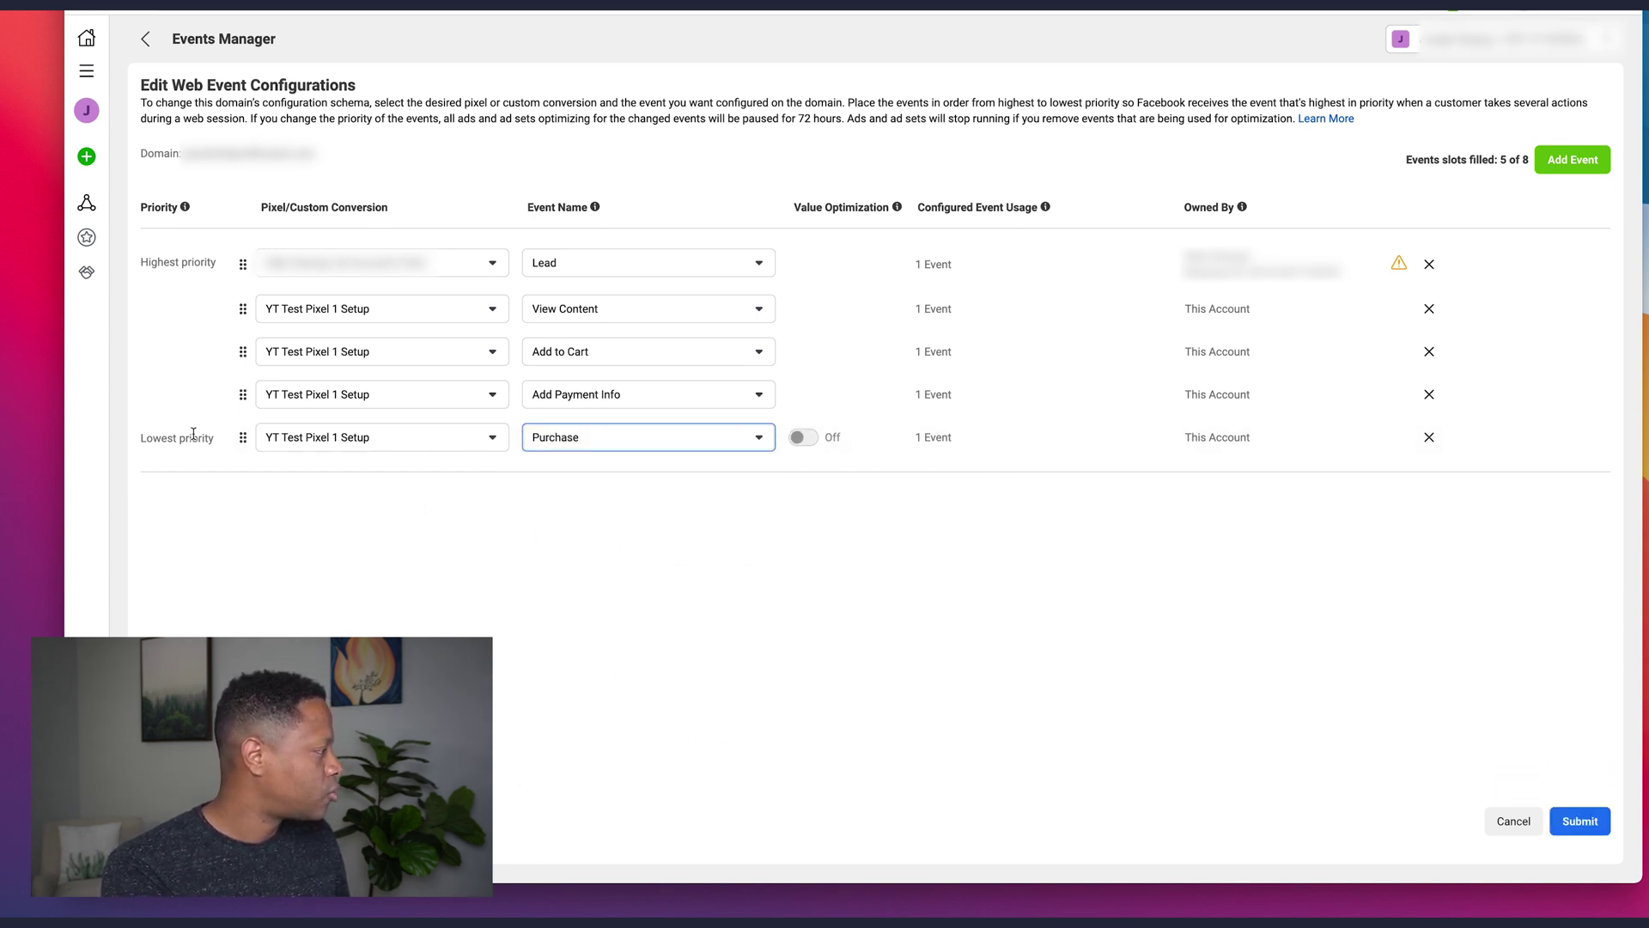
Reorder the events from highest to lowest priority as Purchase, Lead, Add Payment Info, Add to Cart, View Content.
{"action": "left_click_drag", "start_coordinate": [243, 438], "coordinate": [239, 261]}
{"action": "left_click_drag", "start_coordinate": [242, 394], "coordinate": [244, 306]}
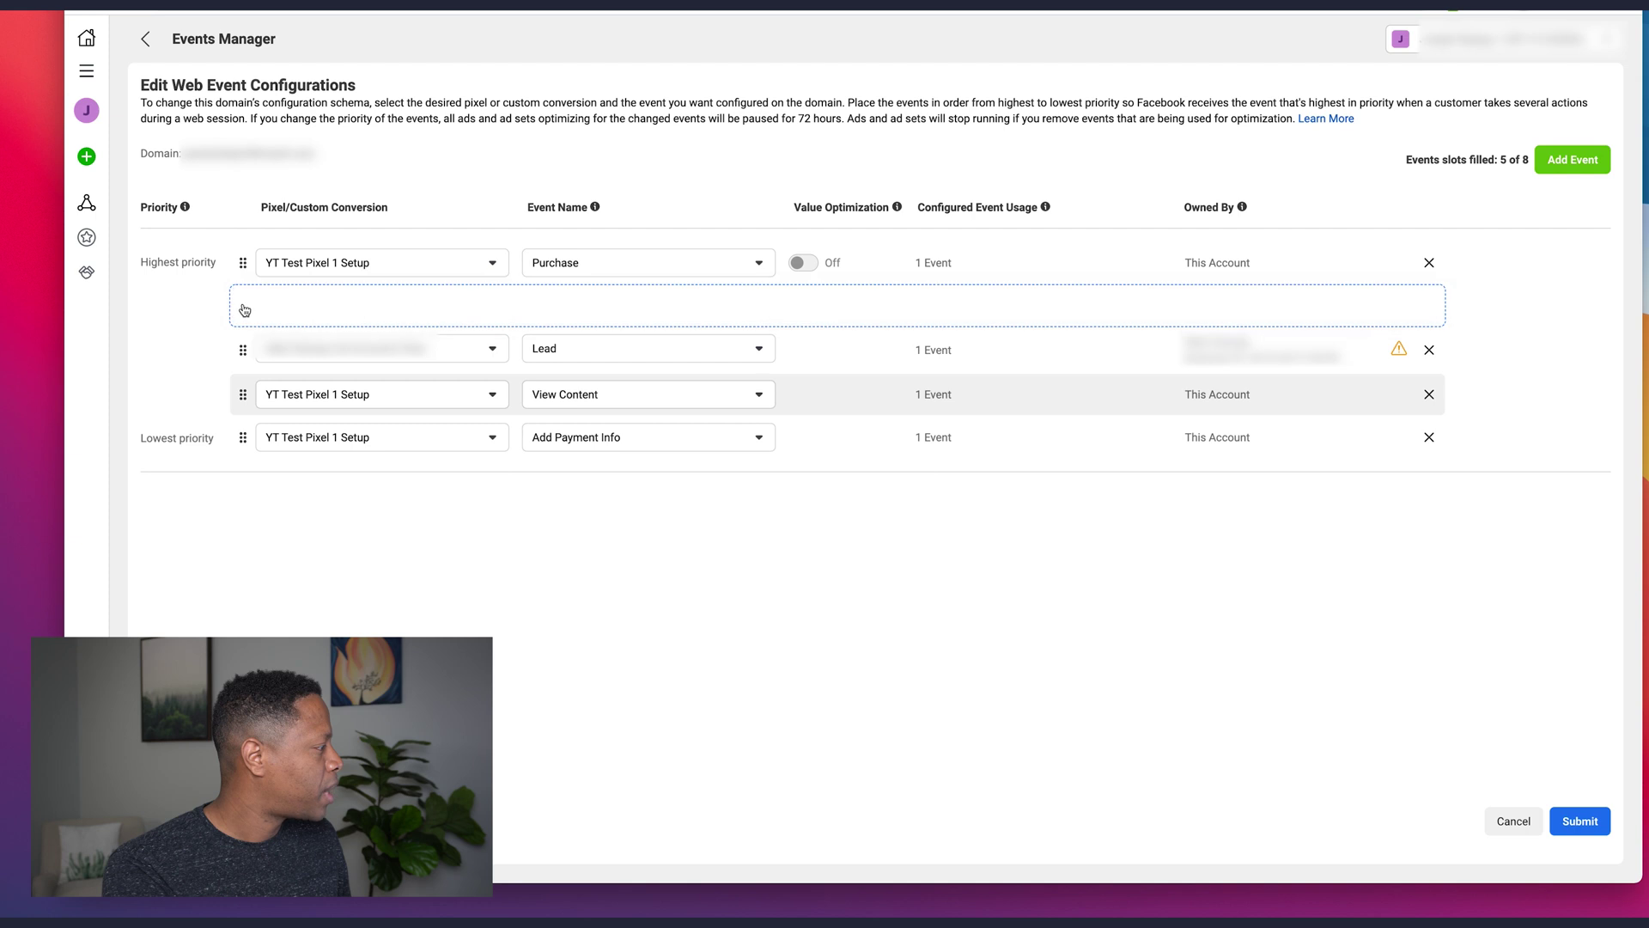
{"action": "left_click_drag", "start_coordinate": [242, 394], "coordinate": [243, 305]}
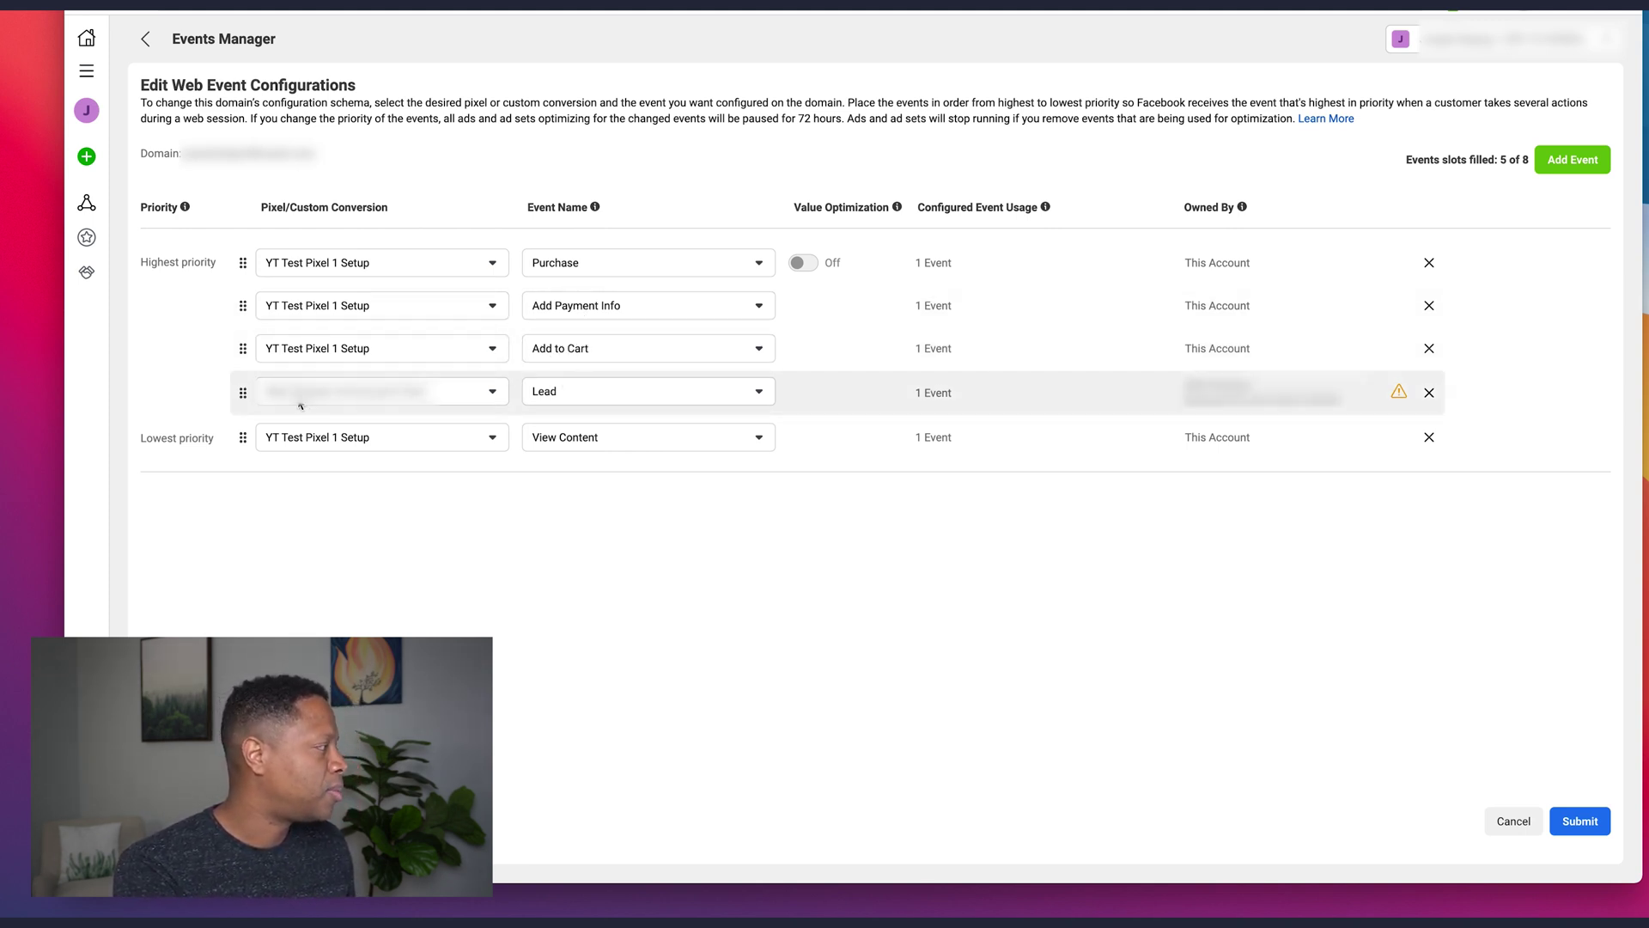
{"action": "left_click_drag", "start_coordinate": [242, 393], "coordinate": [242, 305]}
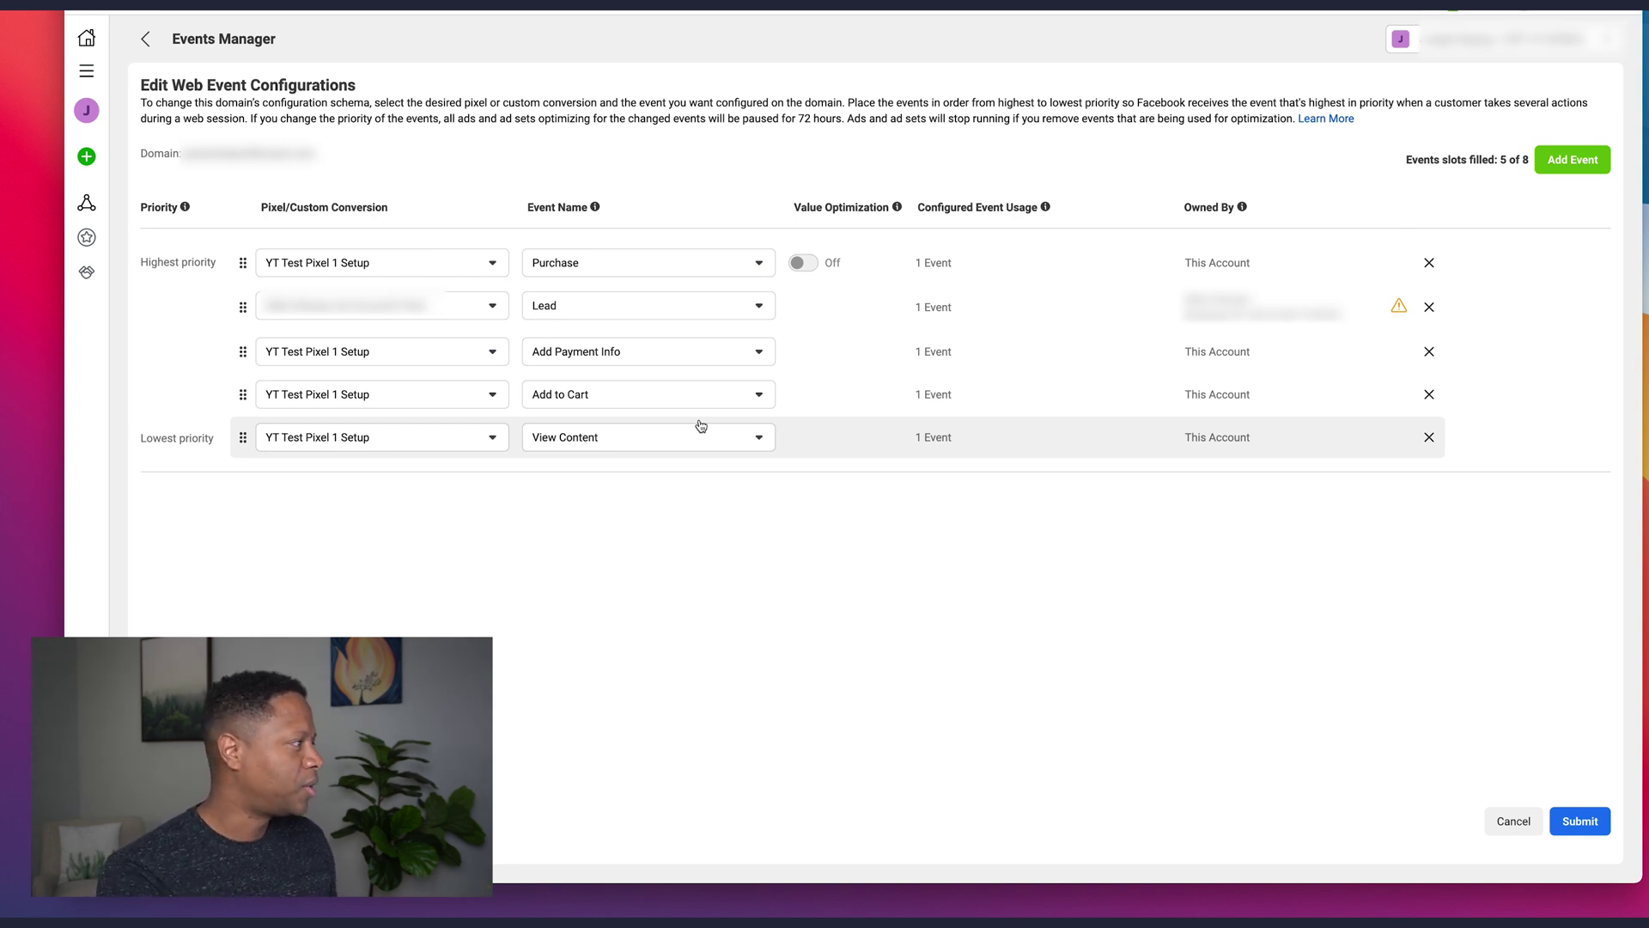
{"action": "left_click_drag", "start_coordinate": [1406, 159], "coordinate": [1480, 160]}
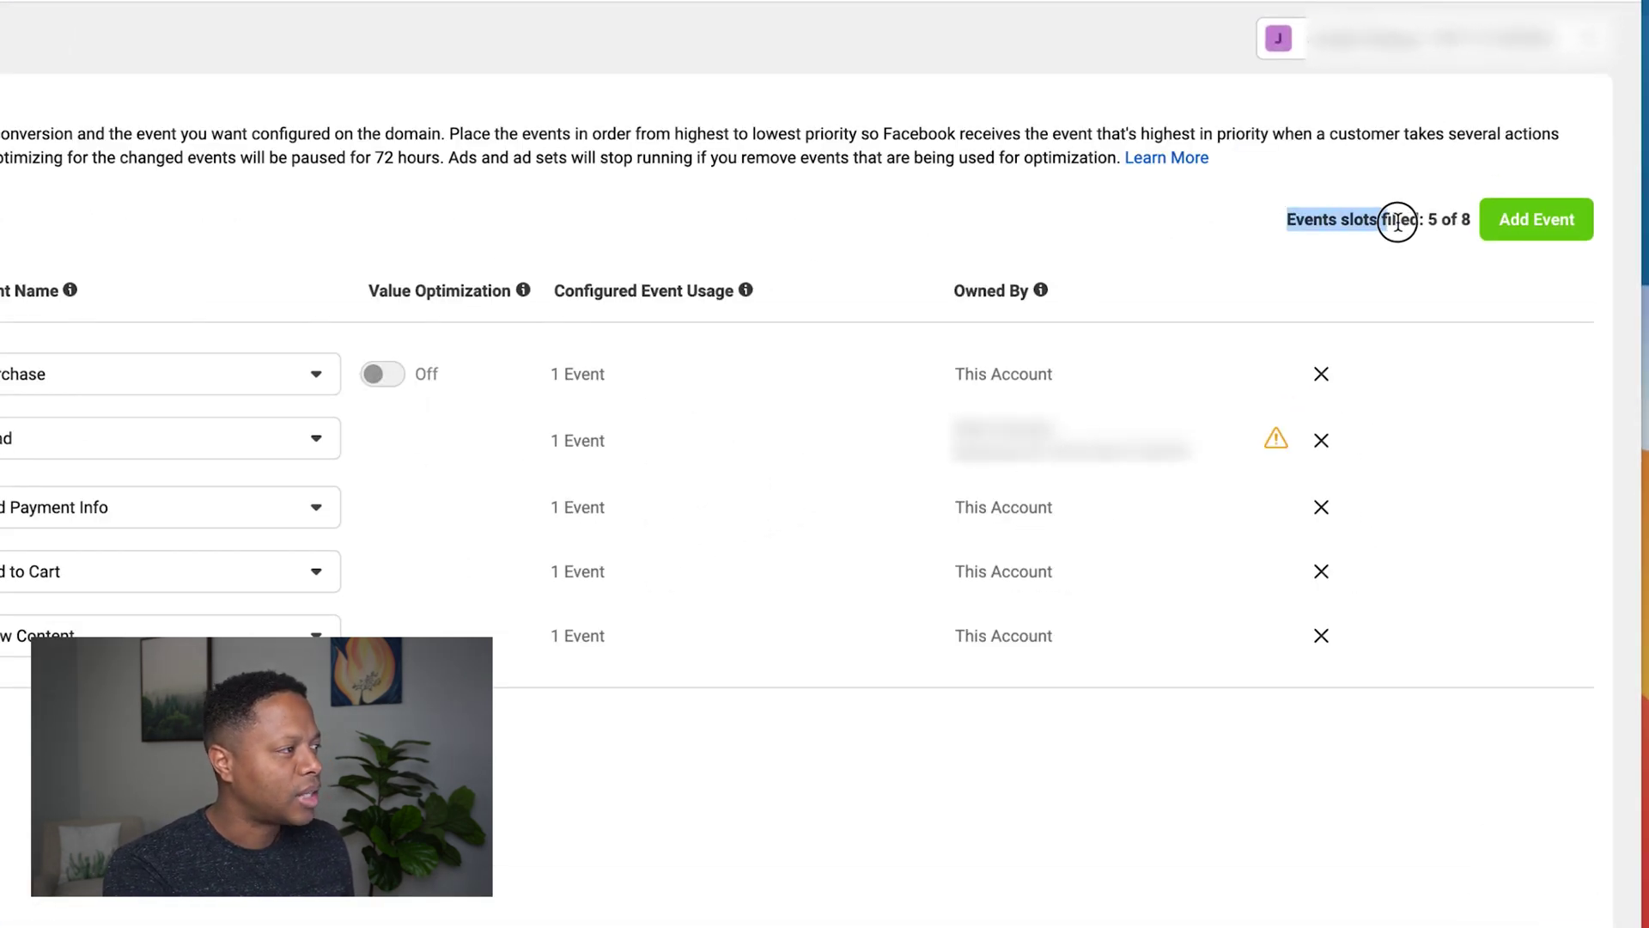
{"action": "left_click_drag", "start_coordinate": [1397, 222], "coordinate": [1461, 221]}
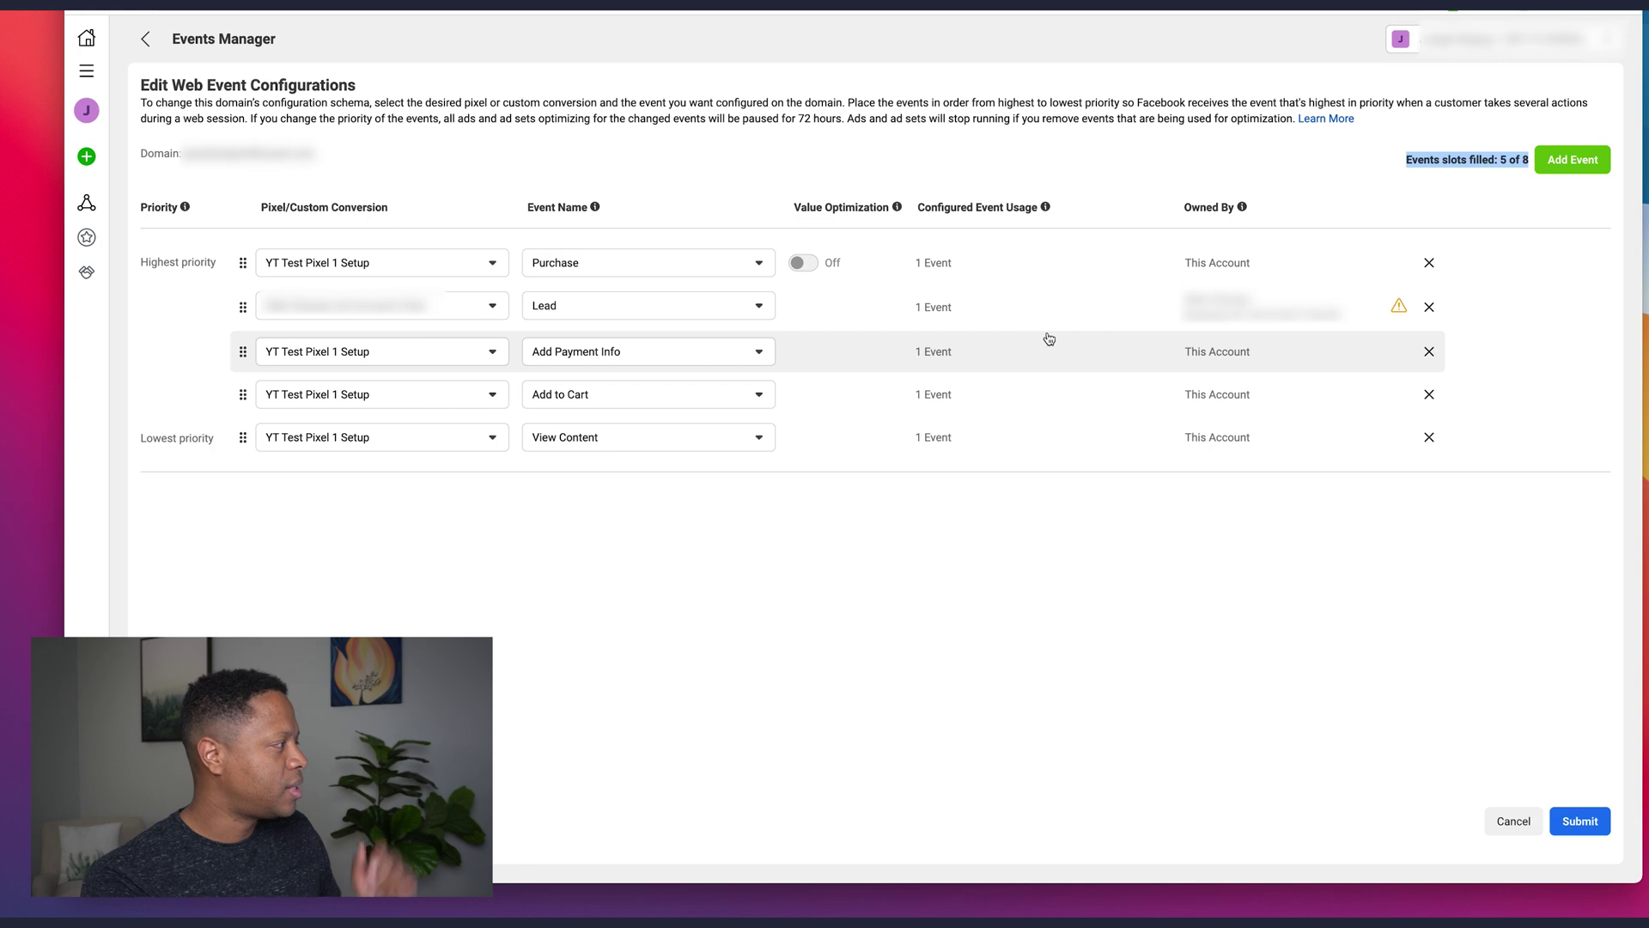
Submit the domain's event configuration, accept the 72-hour wait before further changes, and apply the updates.
{"action": "left_click", "coordinate": [1593, 827]}
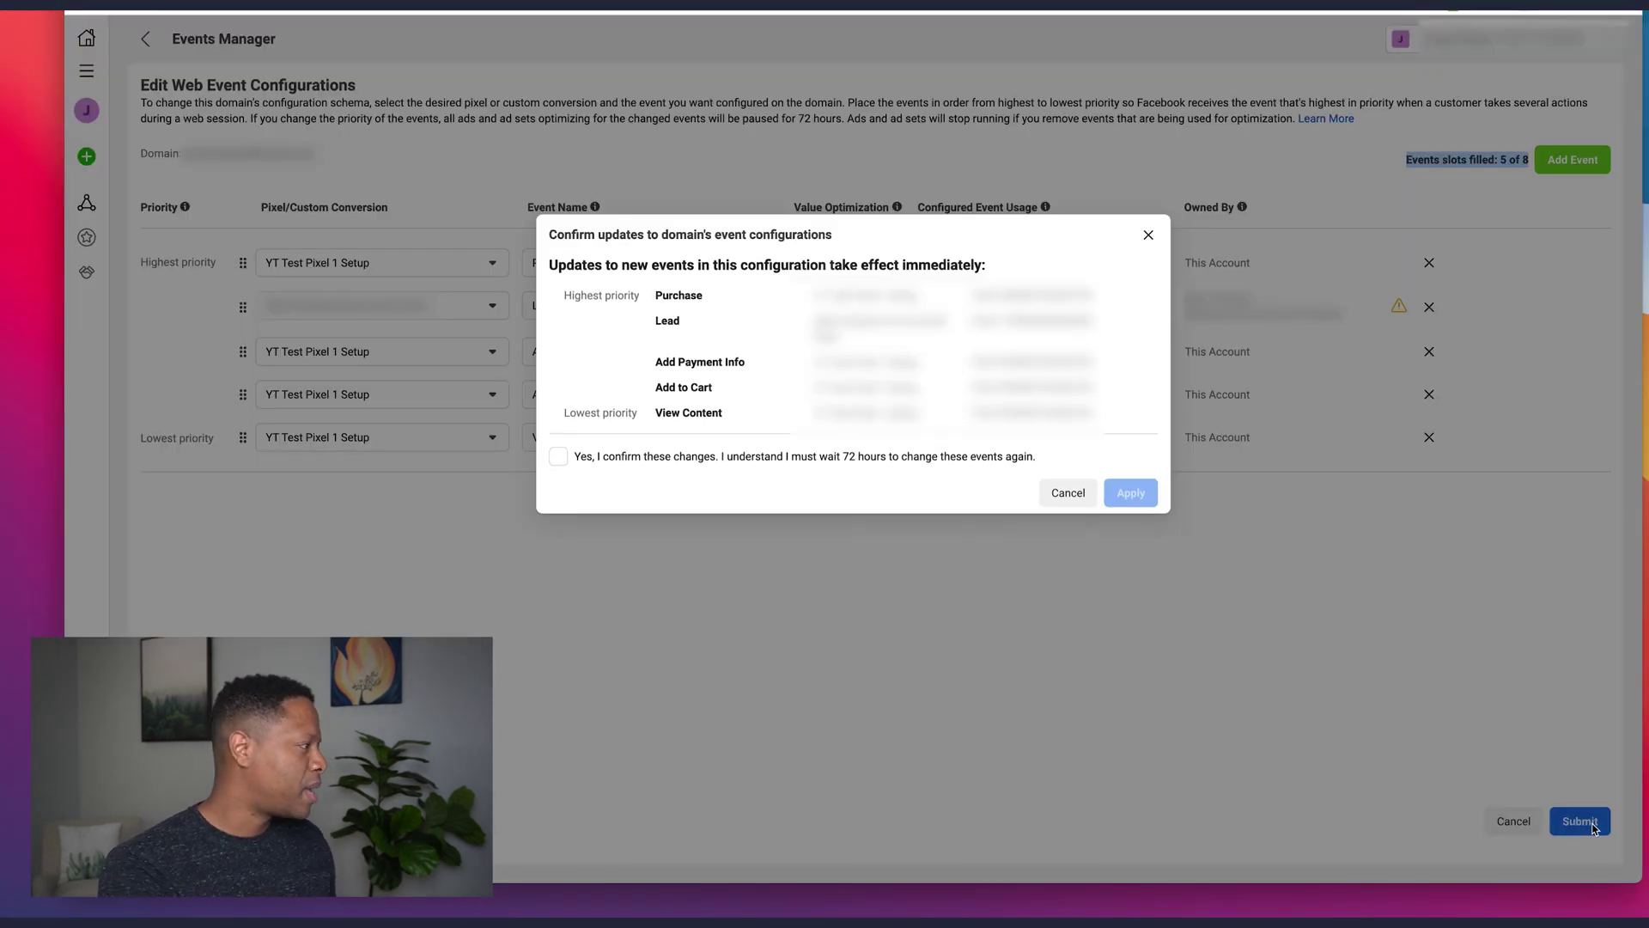
{"action": "left_click", "coordinate": [559, 458]}
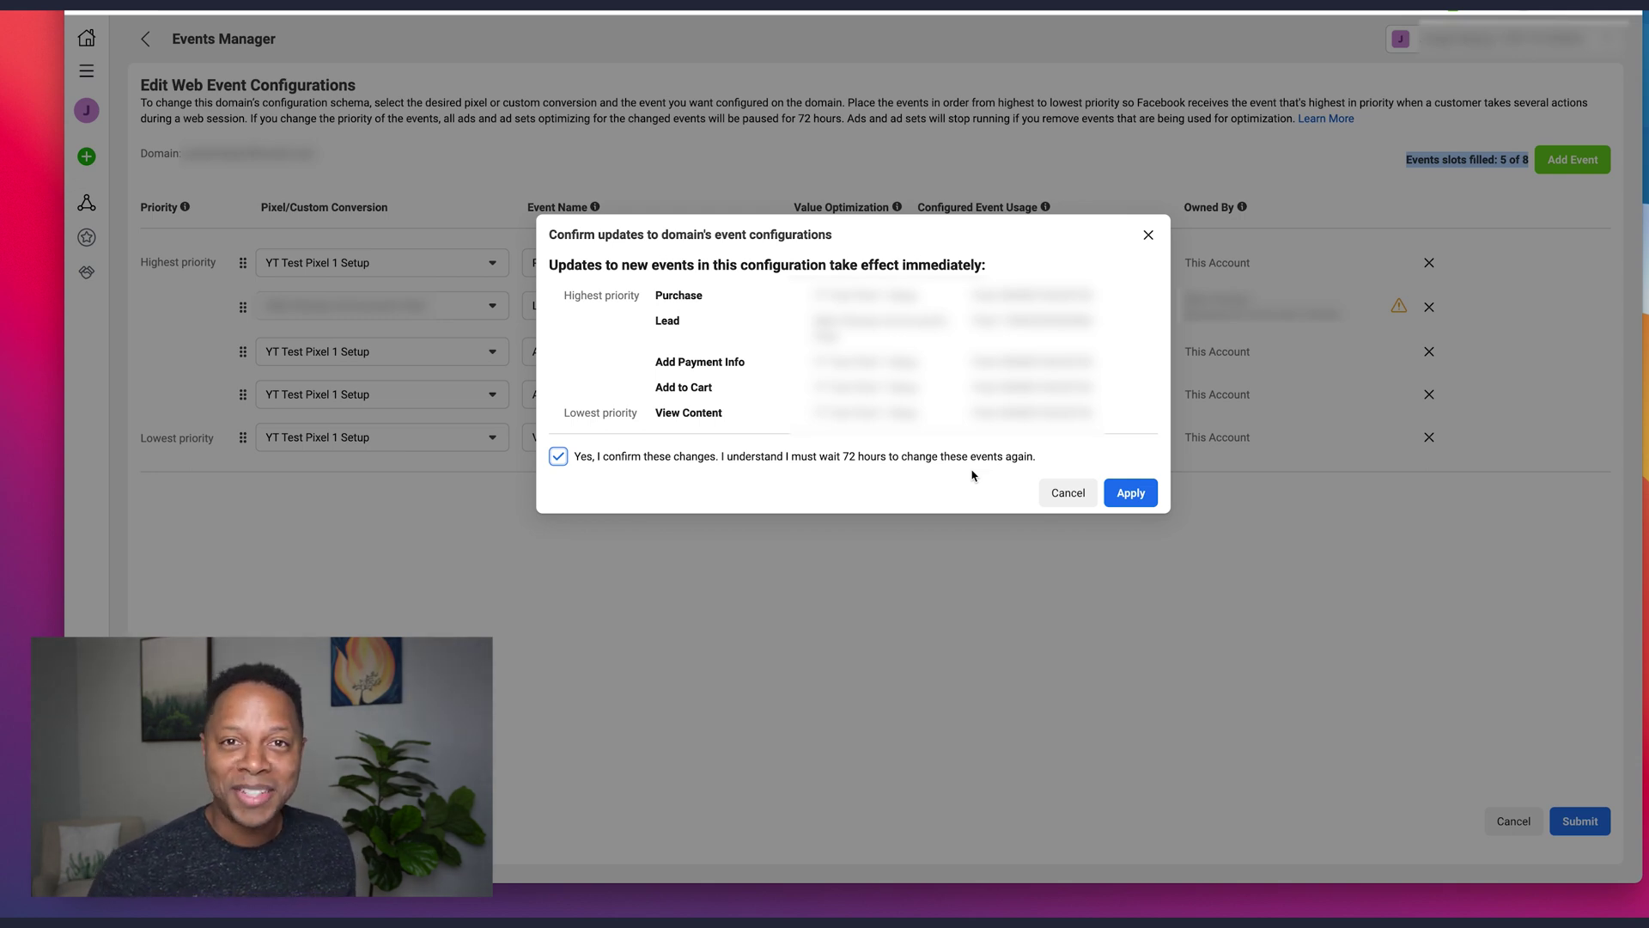
{"action": "left_click", "coordinate": [1131, 497]}
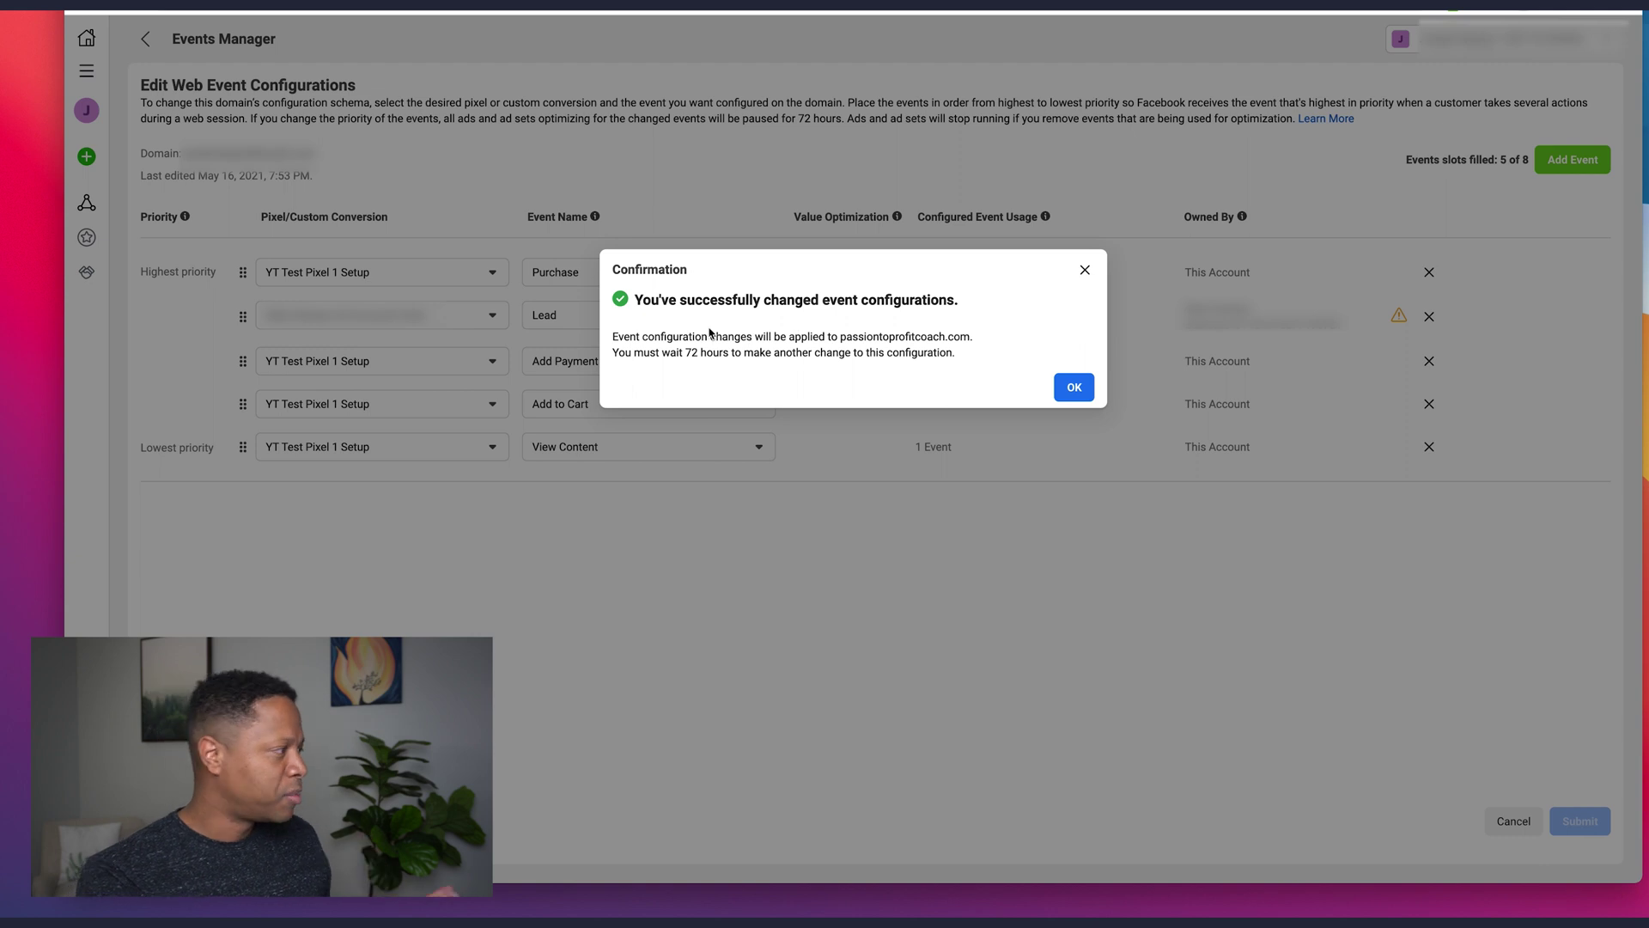
{"action": "left_click", "coordinate": [1074, 388]}
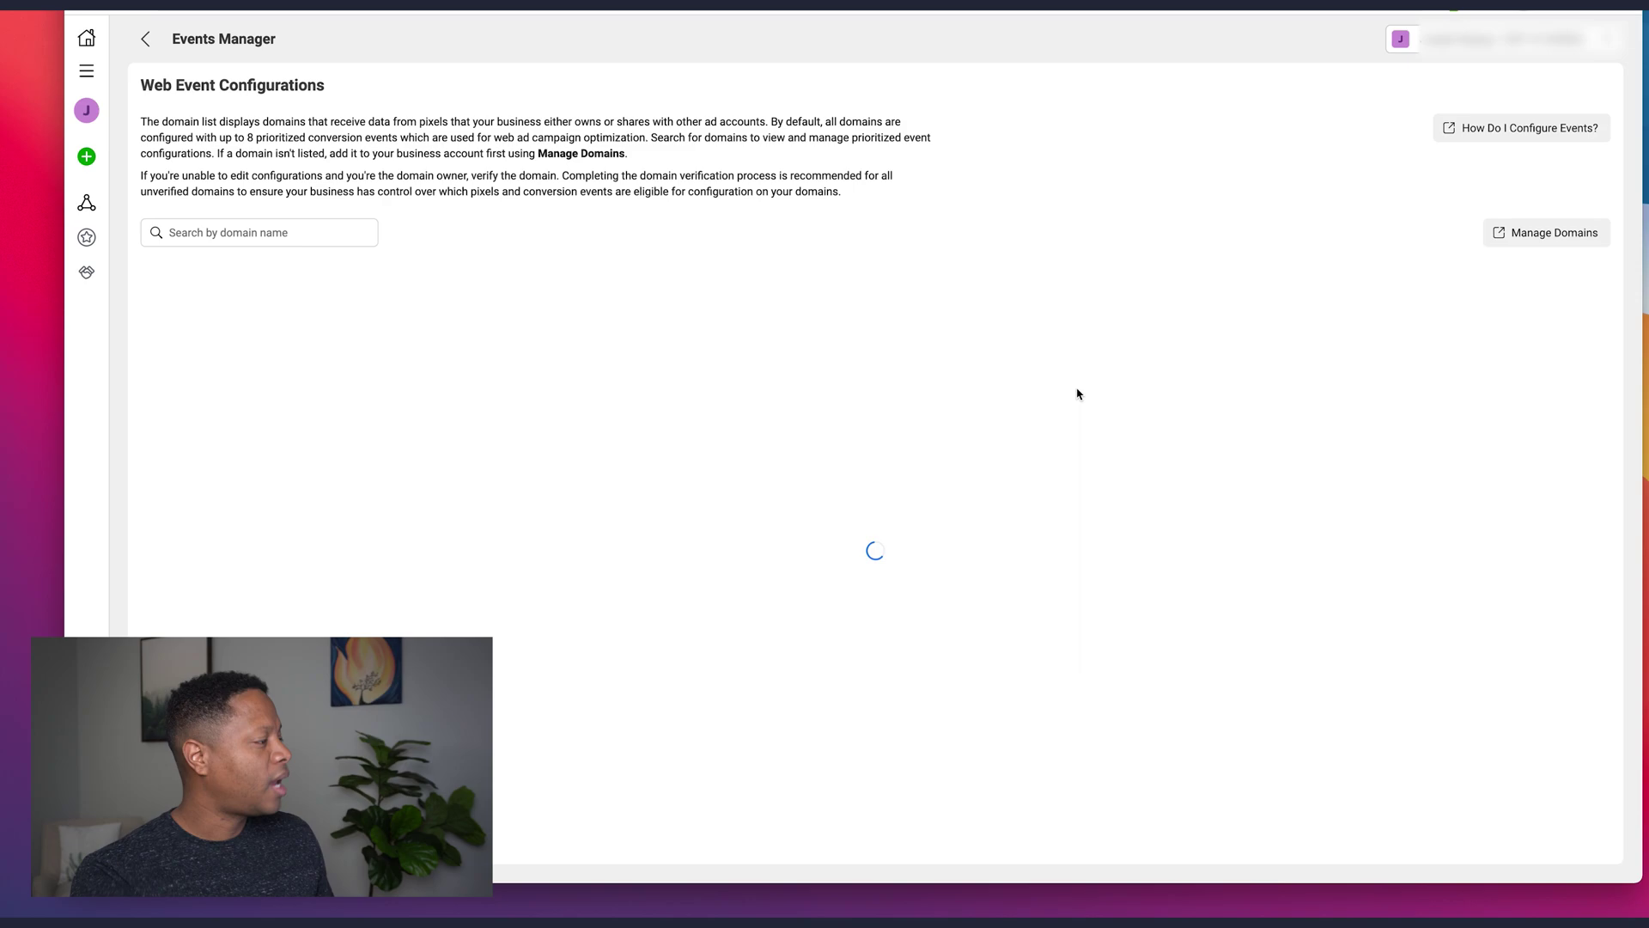